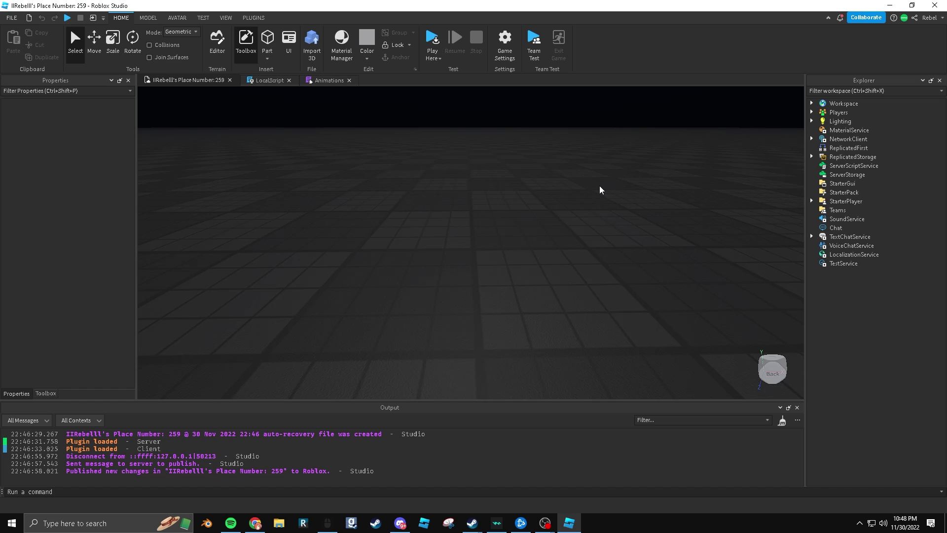
Step: Switch Lighting's Technology from Future to ShadowMap, then reopen the Technology choices
click(835, 121)
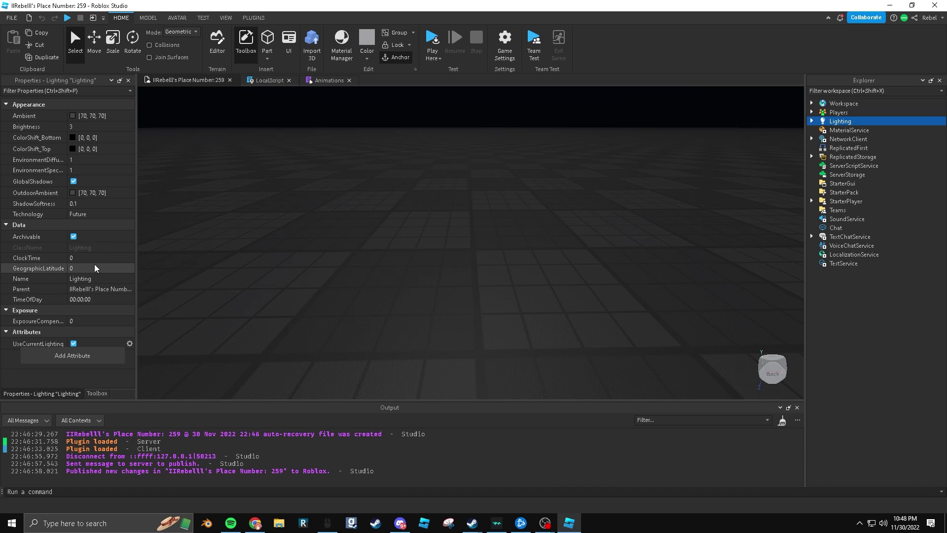
click(711, 197)
click(837, 123)
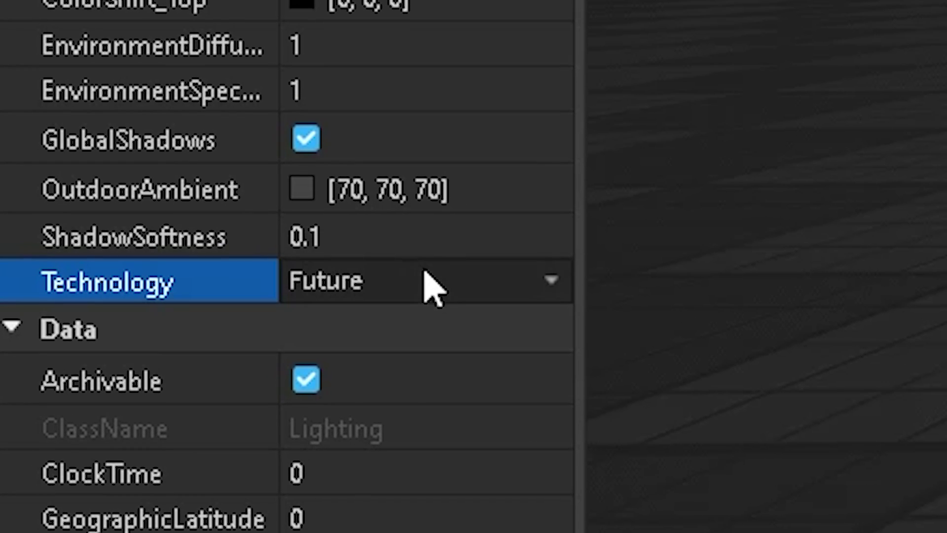
click(99, 212)
click(393, 369)
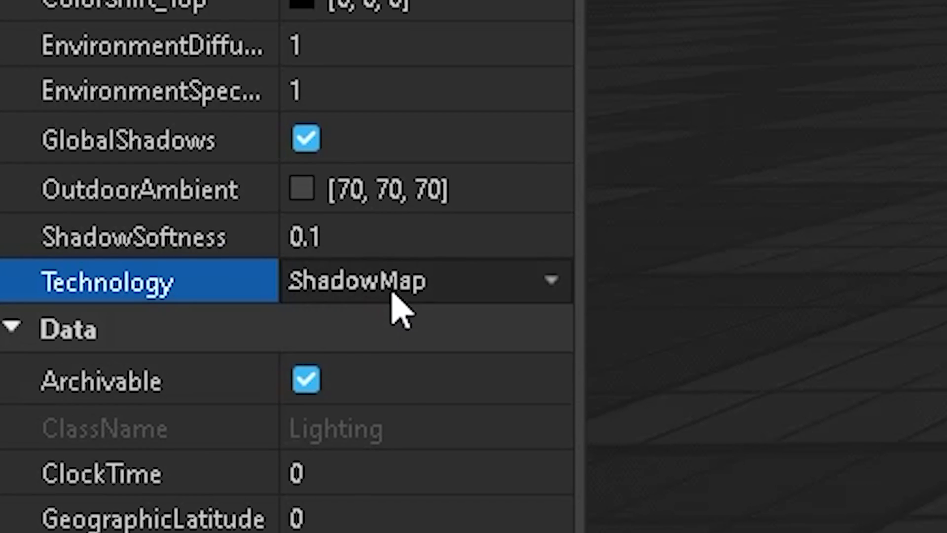
click(391, 291)
click(361, 286)
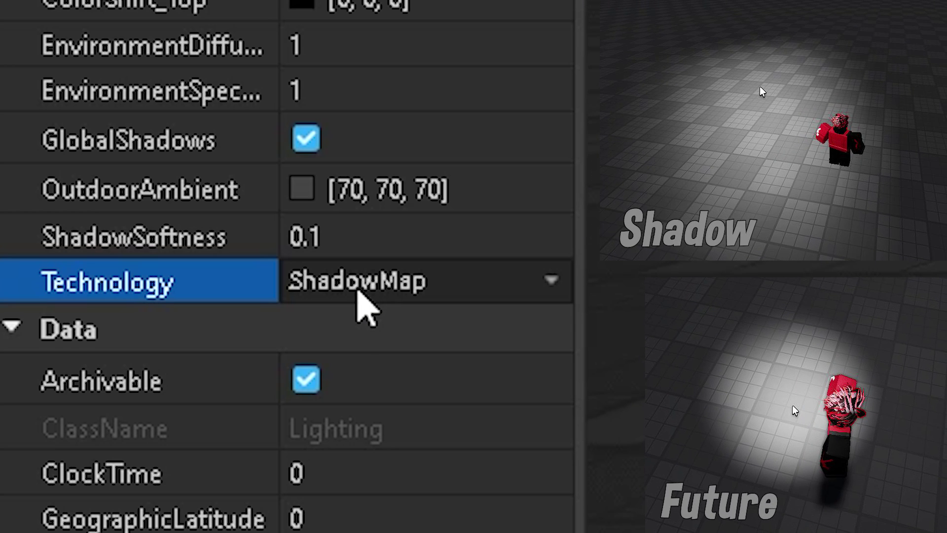
click(358, 291)
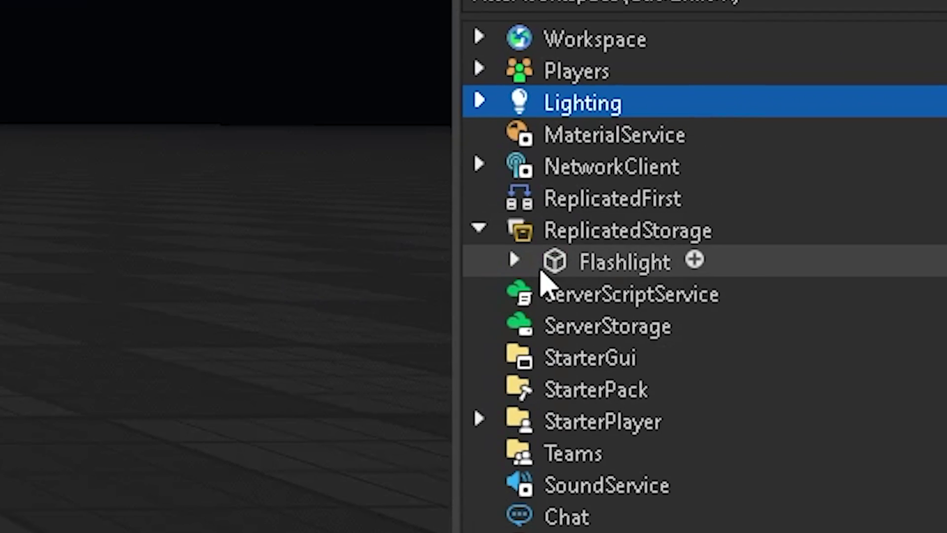
Step: Select the Flashlight model under ReplicatedStorage to review its properties
click(555, 261)
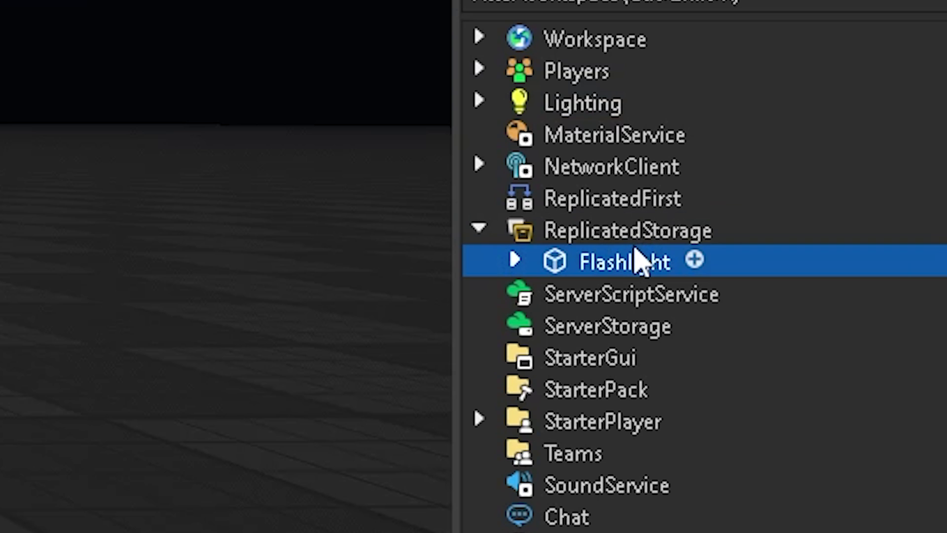
click(664, 239)
click(603, 263)
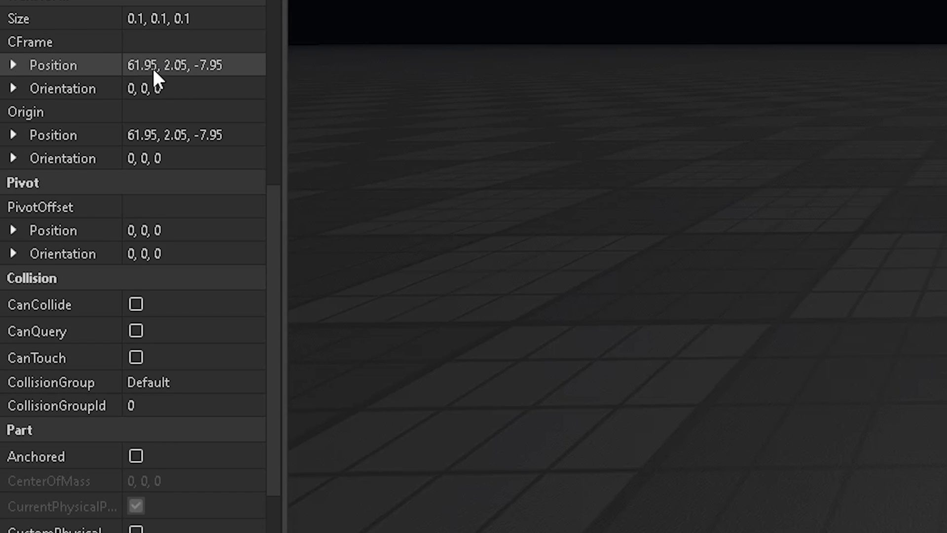
scroll(141, 207, up, 2)
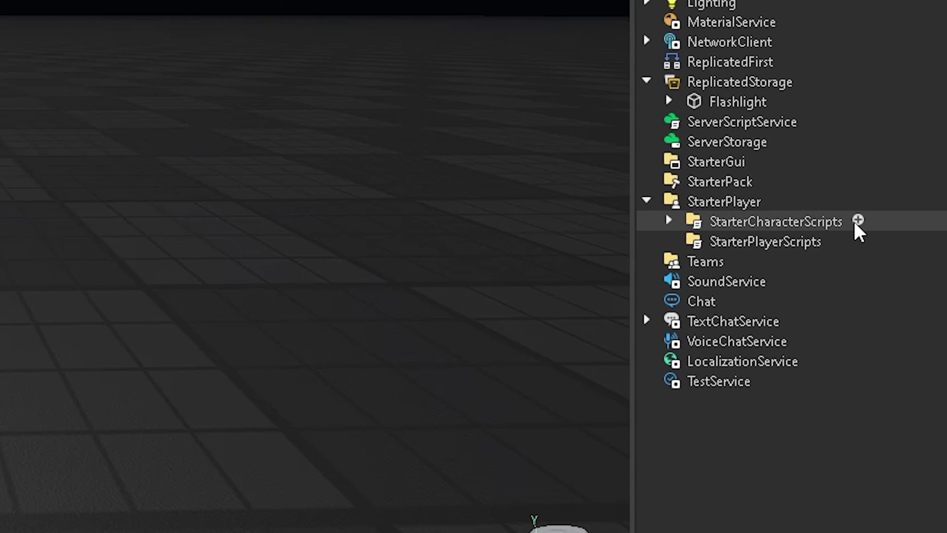
Step: Insert a LocalScript in StarterCharacterScripts declaring cam (CurrentCamera) and RS (ReplicatedStorage)
click(880, 221)
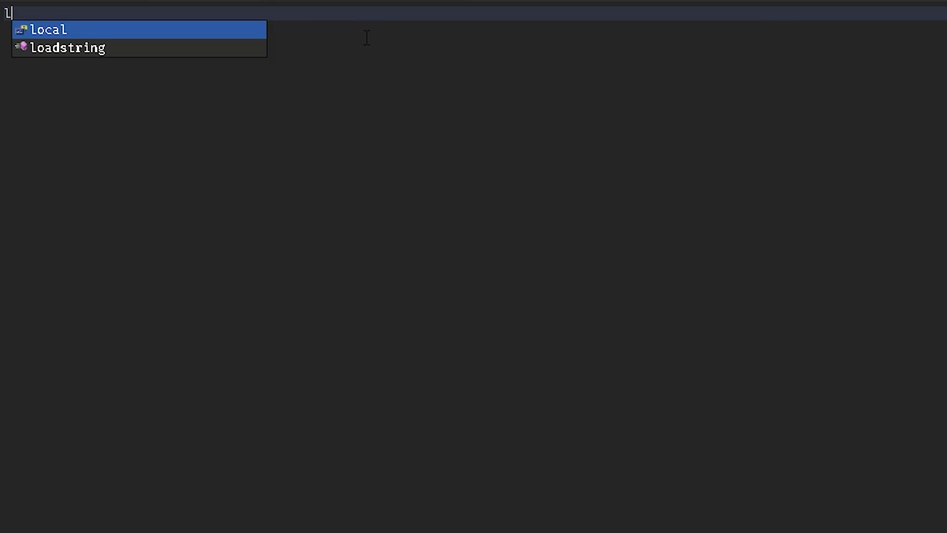
key(Tab)
text(ca)
text(.cu)
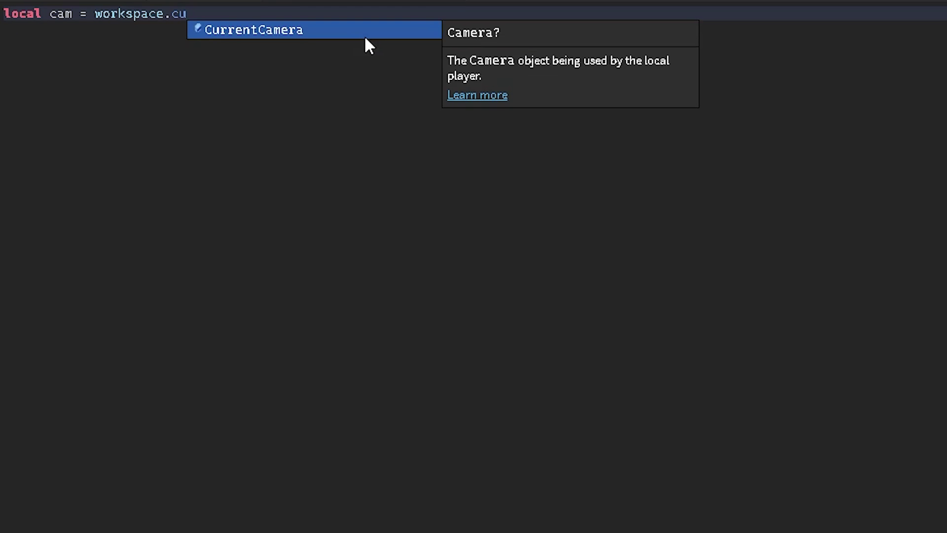
key(Tab)
key(Return)
text(loc)
key(Tab)
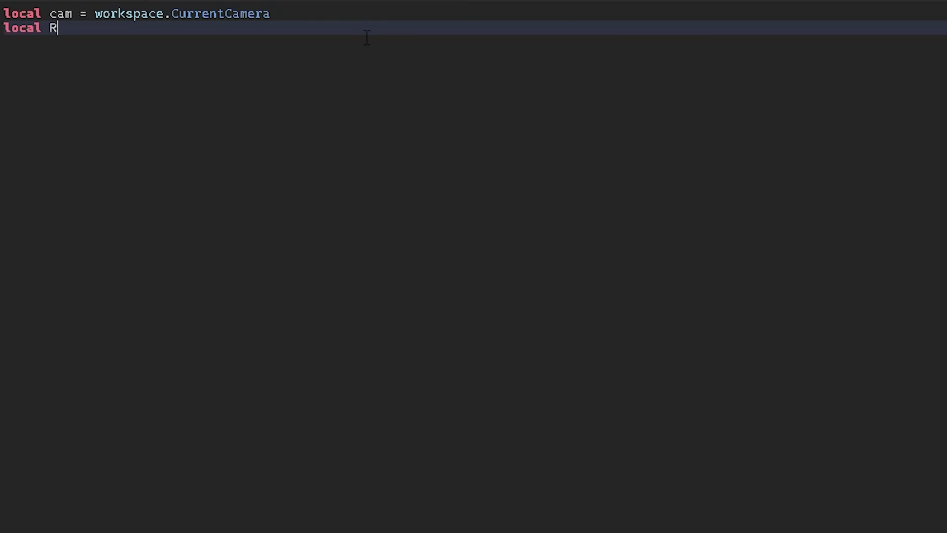
text(S = game:ge)
key(Tab)
text((")
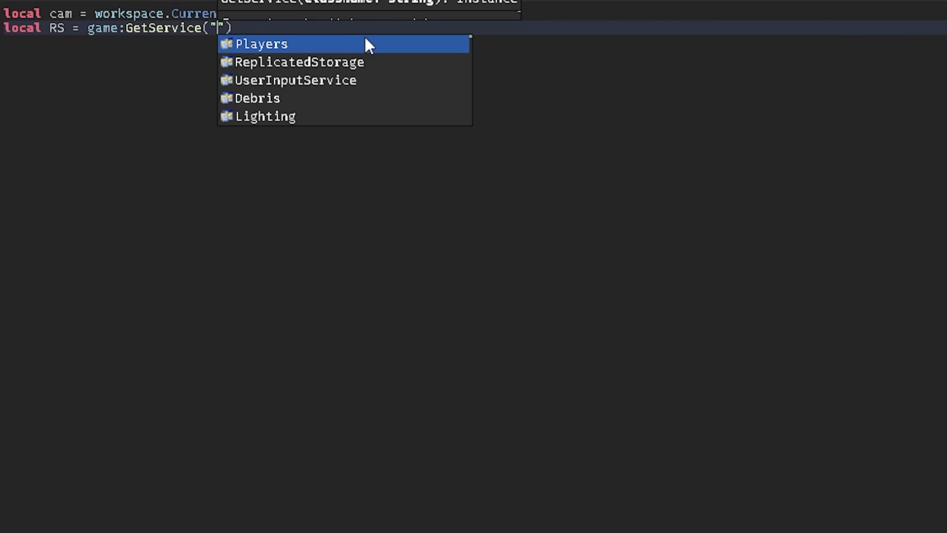
text(re)
key(Tab)
text())
key(Return)
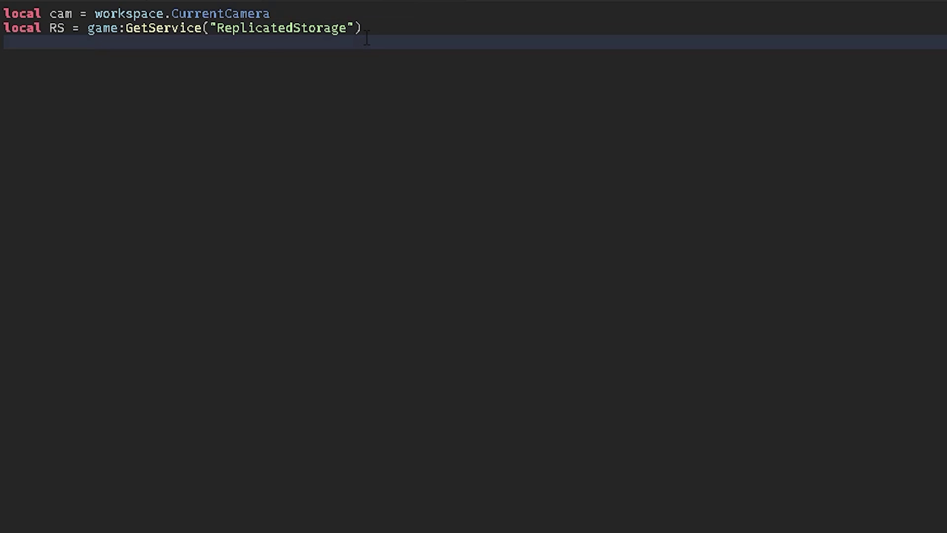
text(local RunSer)
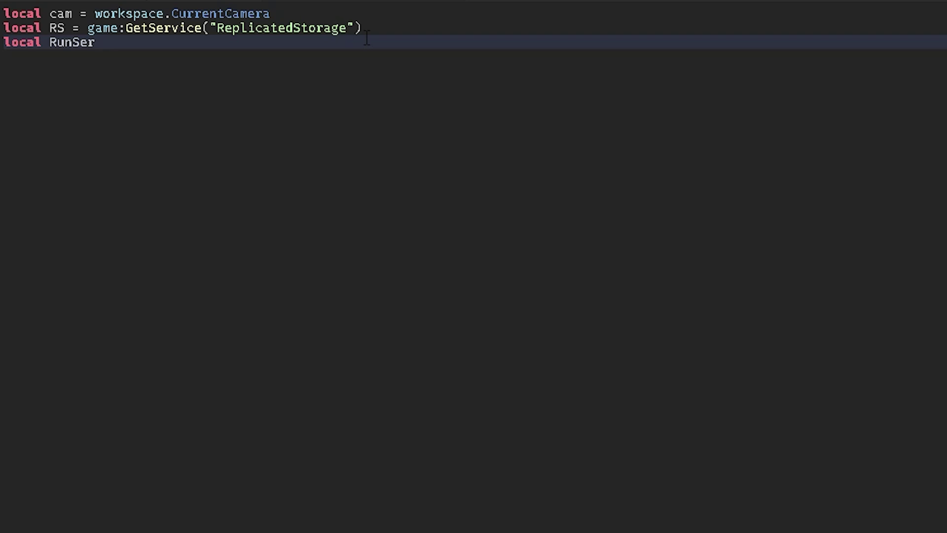
text(vice = game:ge)
Step: Declare RunService and Flashlight from RS, then begin the local Clone line
key(Tab)
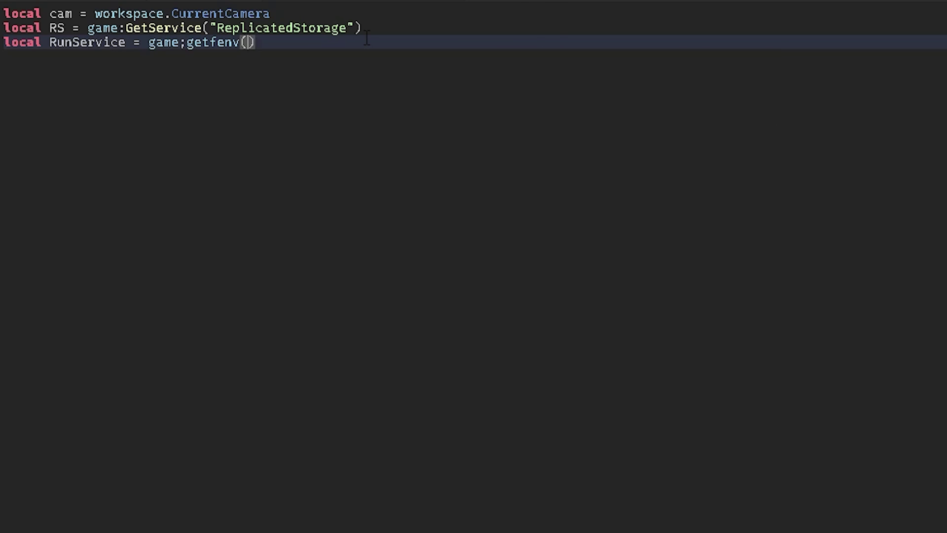
key(BackSpace)
text(:ge)
key(Tab)
text(()
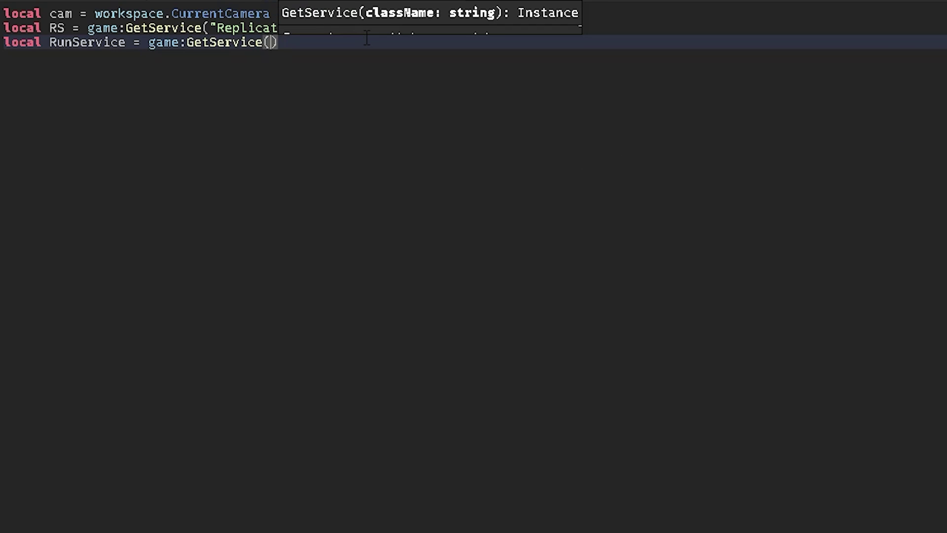
text("ru)
key(Tab)
text())
key(Return)
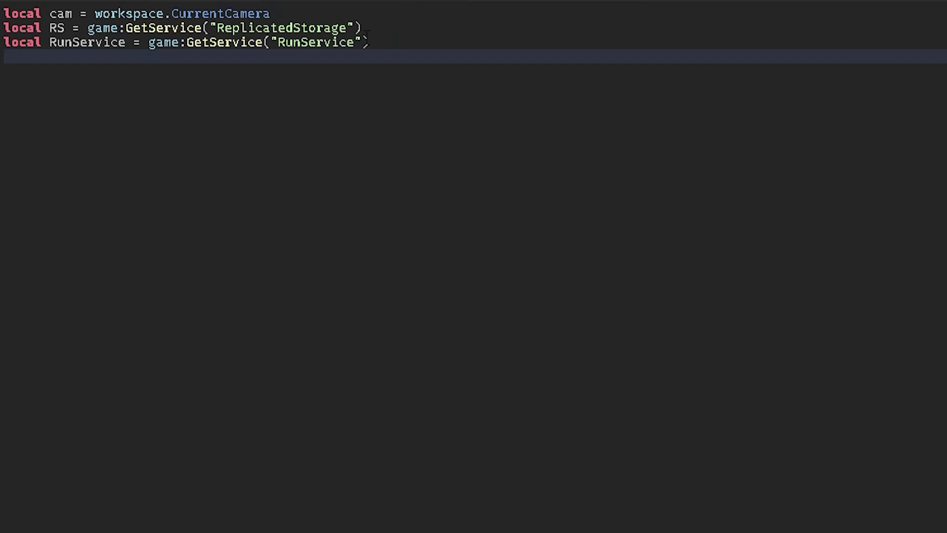
text(lo)
key(Tab)
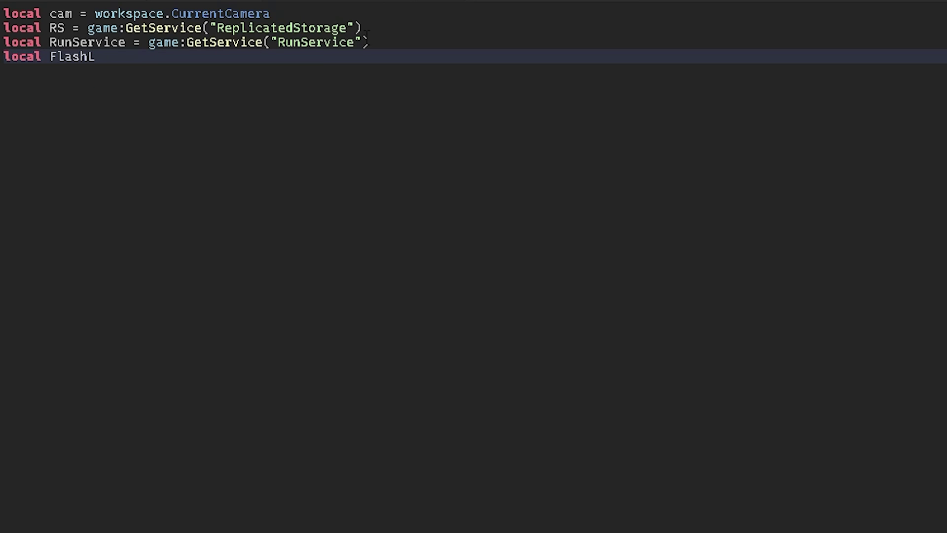
text(rs)
key(Tab)
text(.Fla)
key(Tab)
key(Return)
text(l)
key(Tab)
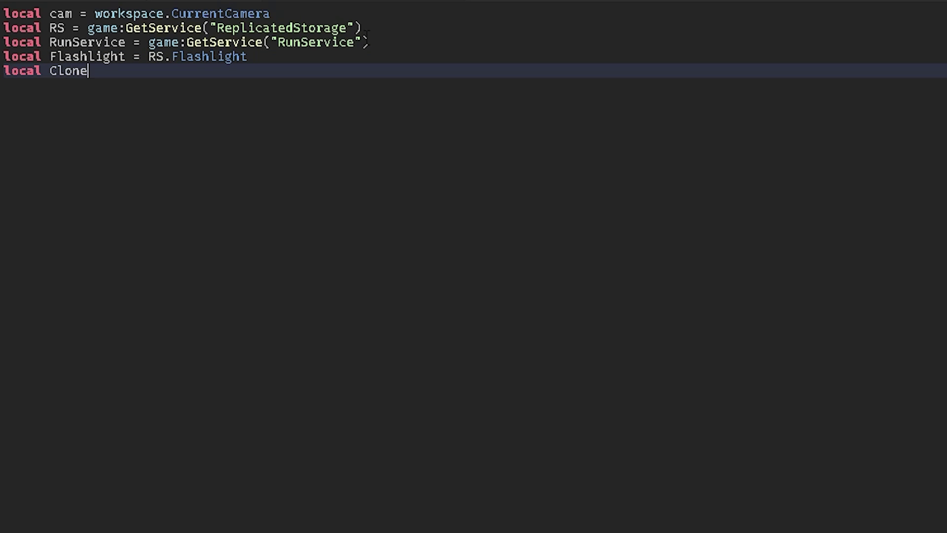
Step: Declare a Mouse variable using GetMouse
key(Return)
key(Return)
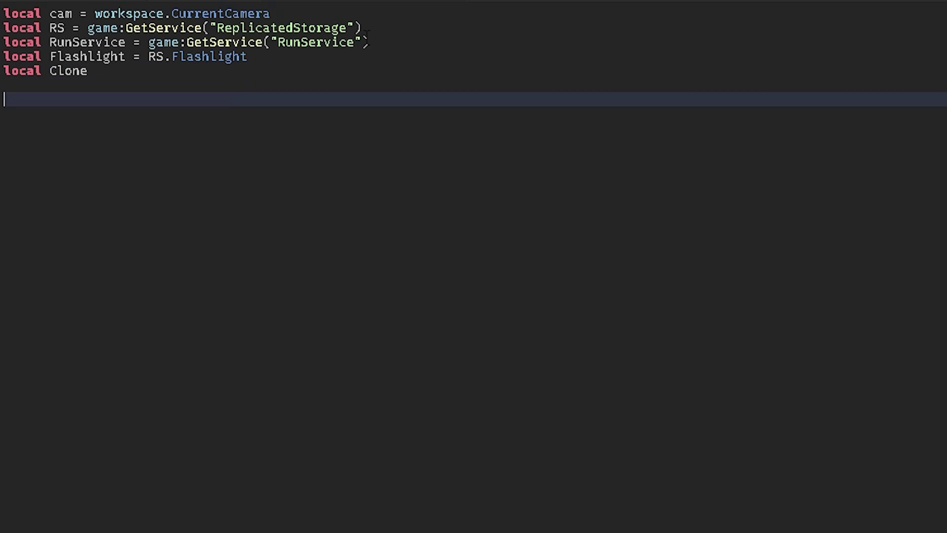
text(loca)
key(Tab)
text(Mouse = game)
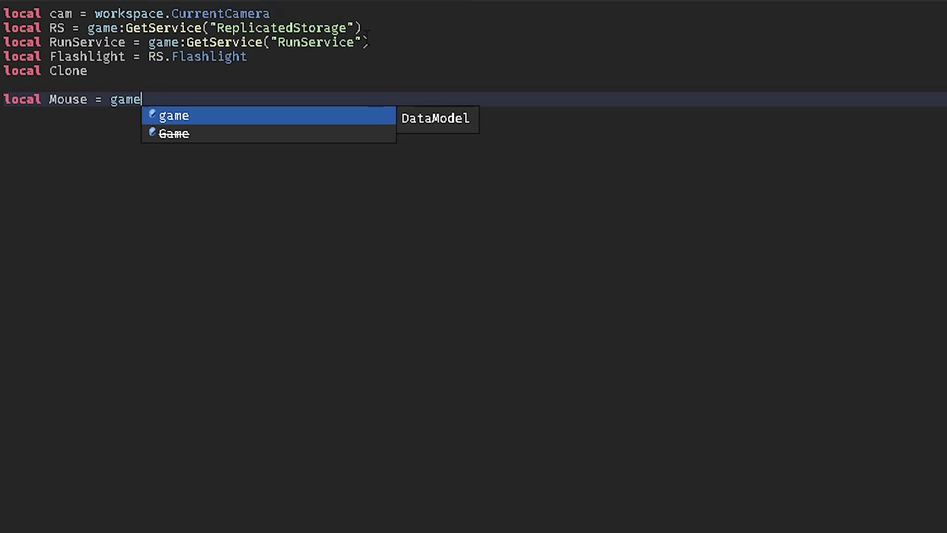
text(:)
key(BackSpace)
text(game.)
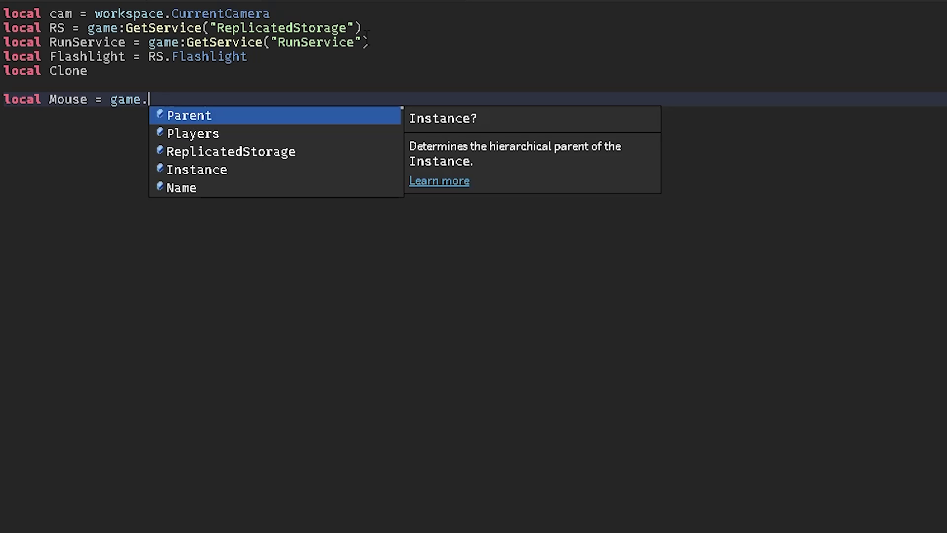
text(Players.LocalPlayer:getM)
key(Tab)
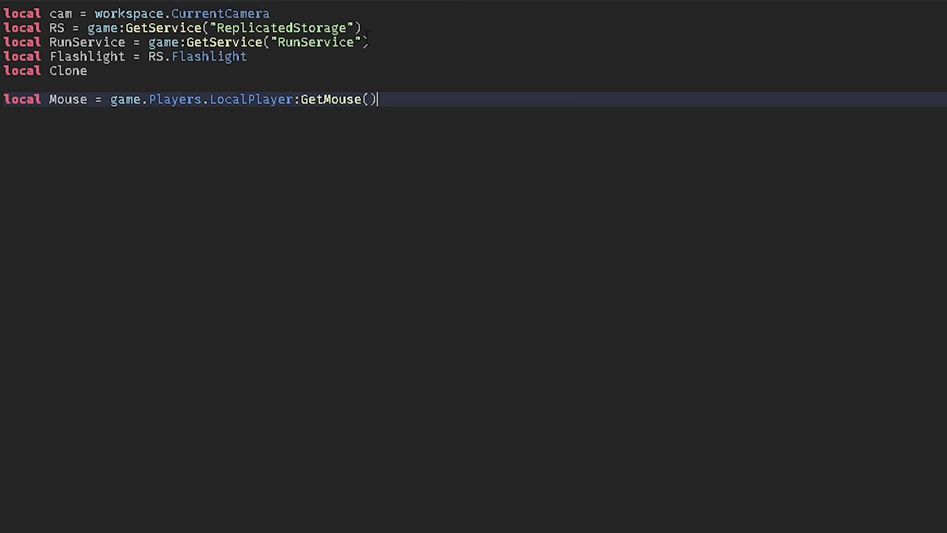
key(Return)
key(Return)
text(loc)
Step: Add local TS = game:GetService("TweenService")
key(Tab)
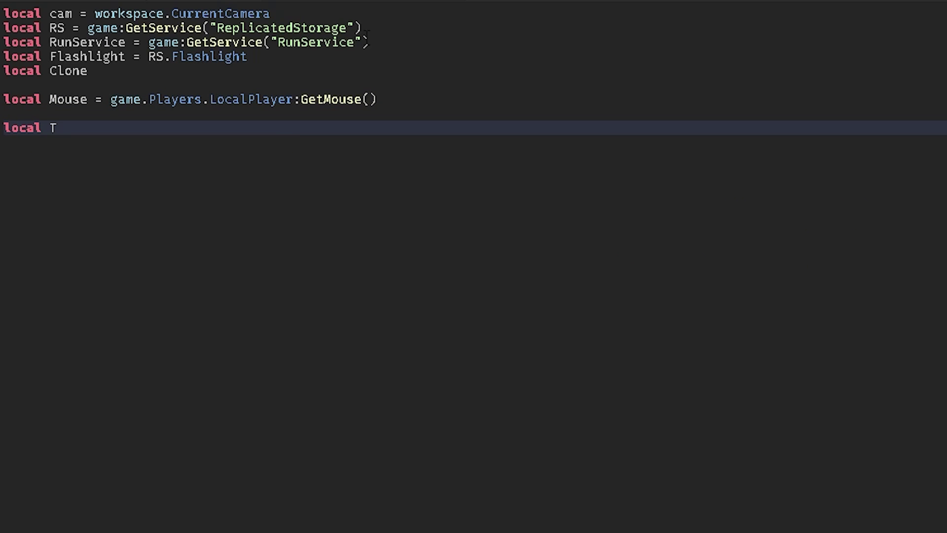
text(= game;g)
key(Tab)
text((")
key(BackSpace)
key(BackSpace)
key(BackSpace)
text(:g)
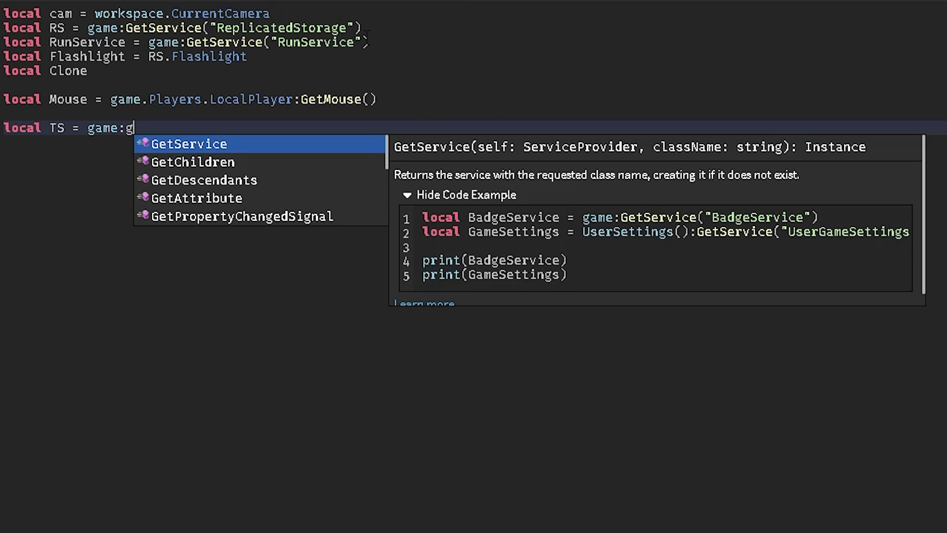
key(Tab)
text(("T)
key(Tab)
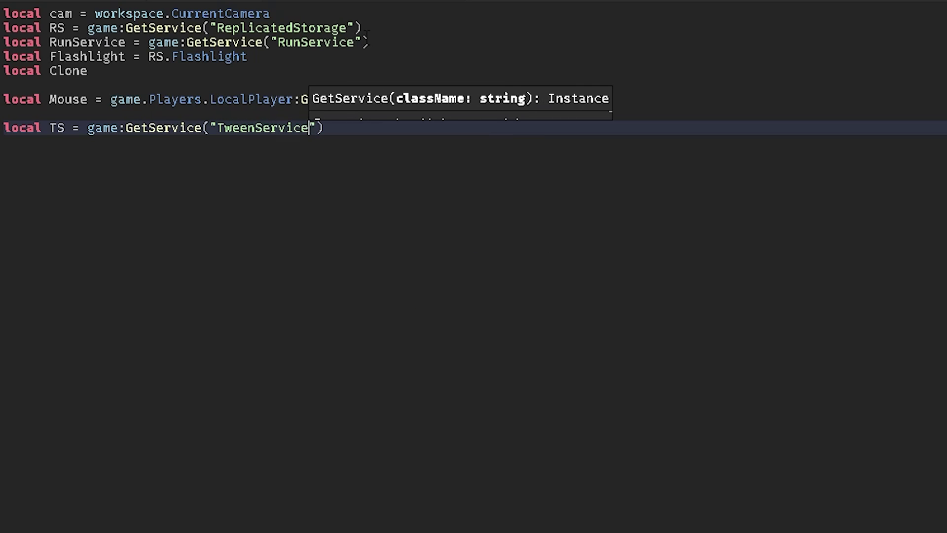
key(End)
key(Return)
text(o)
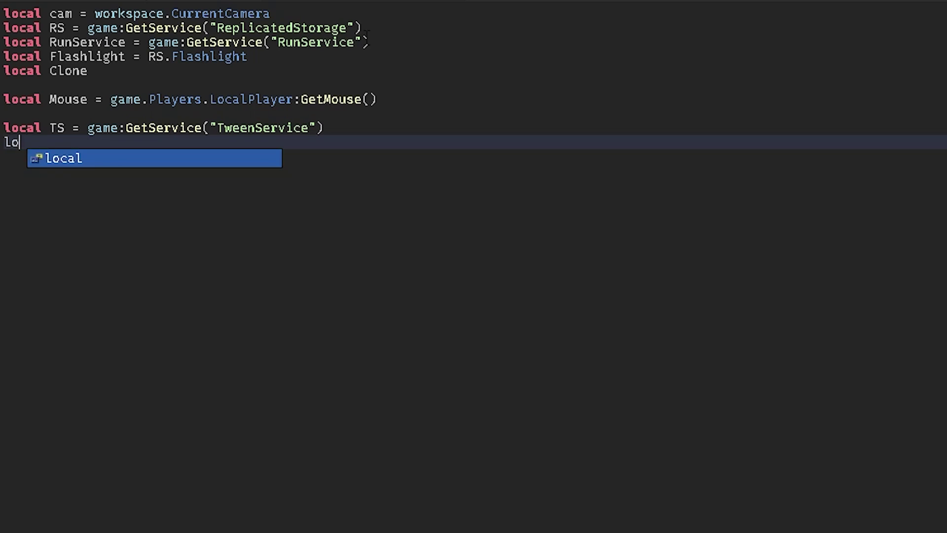
Step: Add local TI = TweenInfo.new(.1, Enum.EasingStyle.Sine)
key(Tab)
text(TTw)
key(Tab)
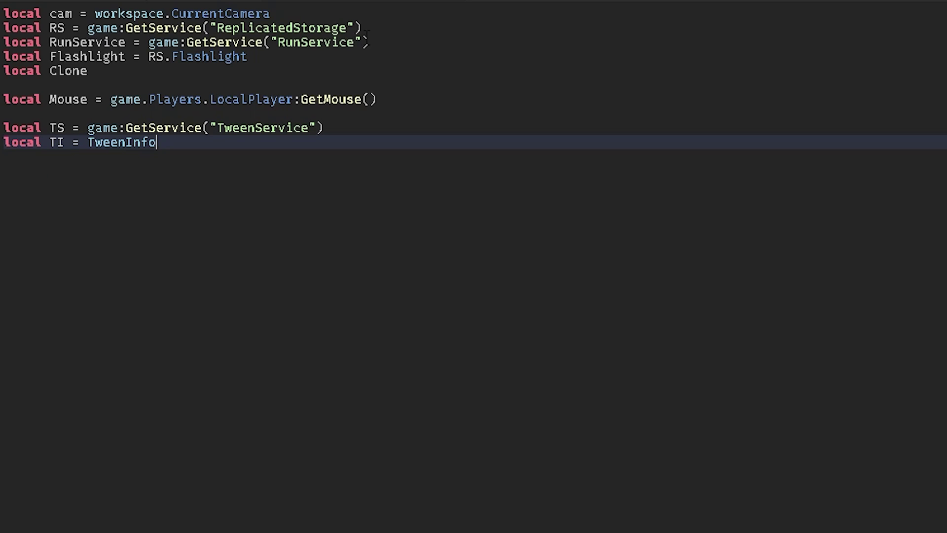
text(.new()
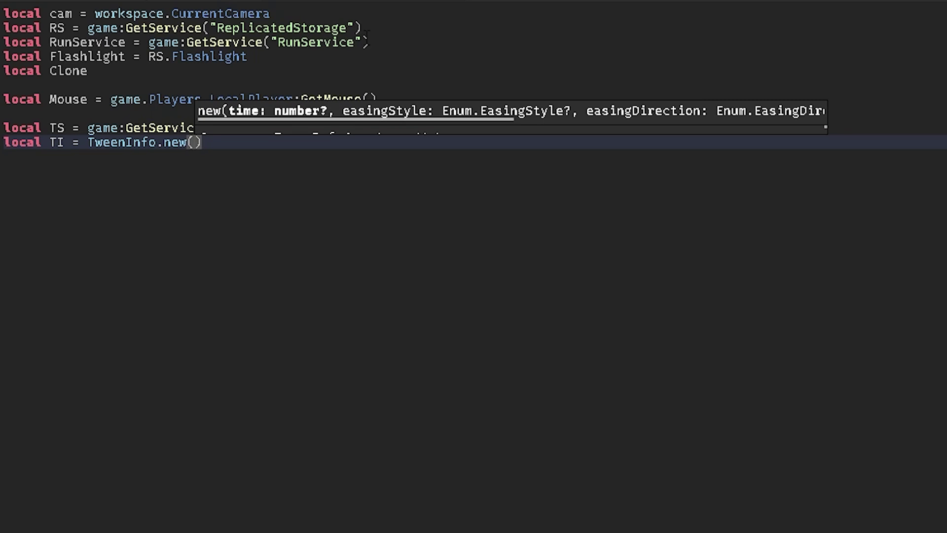
text(.1, E)
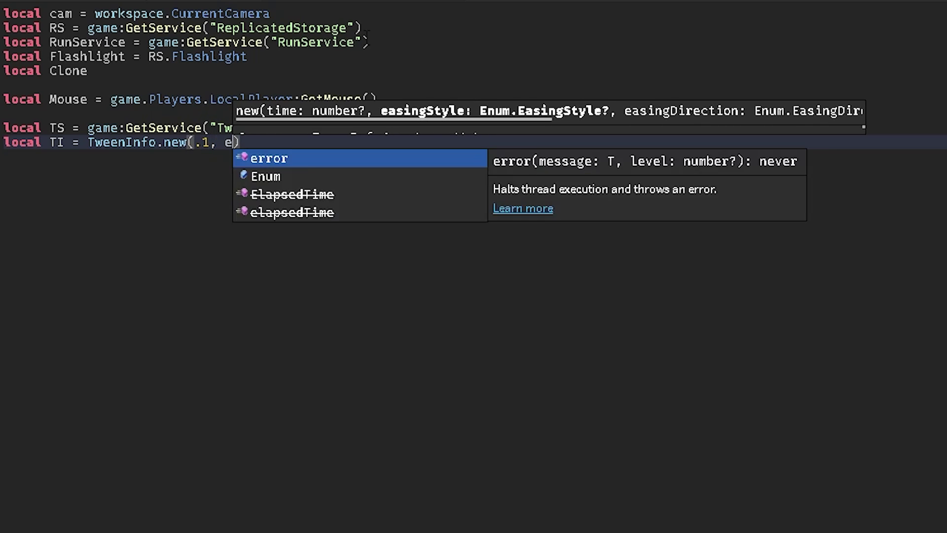
text(nu)
text(m.E)
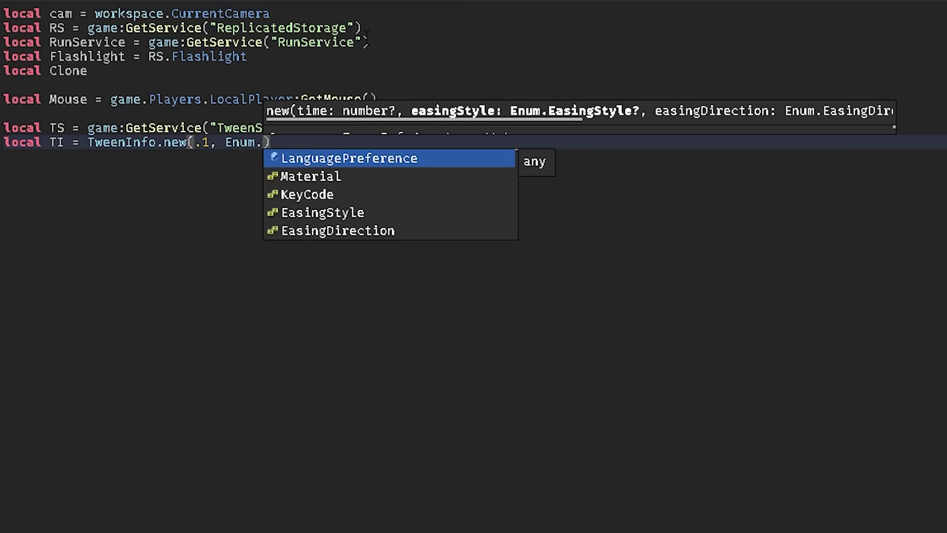
text(as)
key(Tab)
text(.Si)
key(Tab)
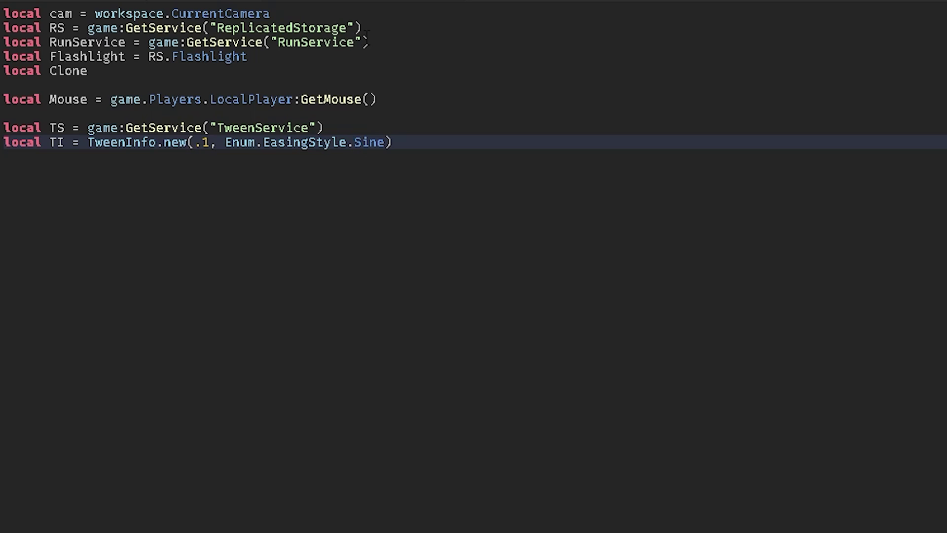
key(Return)
key(Return)
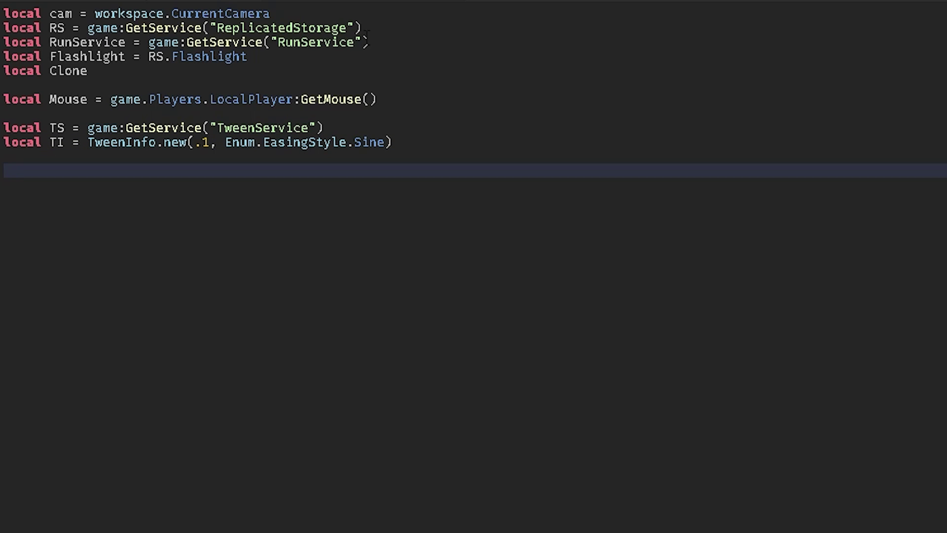
text(Clo)
Step: Make Clone = Flashlight:Clone() in its declaration, set its Parent, and delete the redundant clone line
key(Tab)
text(Fl)
key(Tab)
text(:Cl)
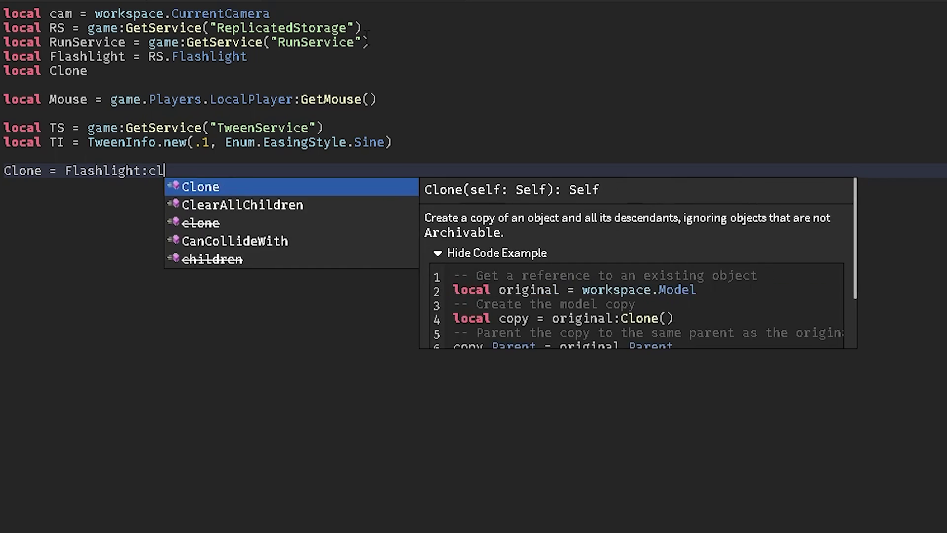
key(Tab)
text(())
click(145, 68)
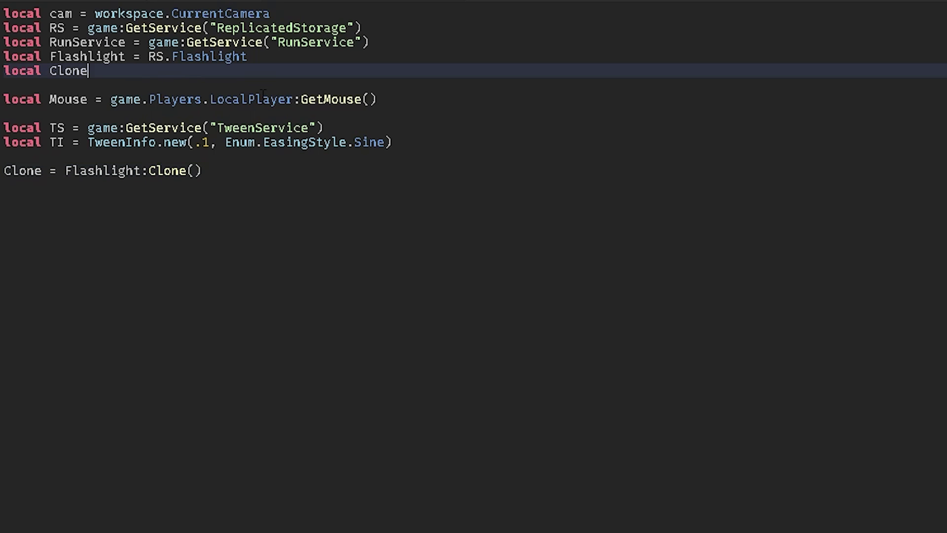
text(=F)
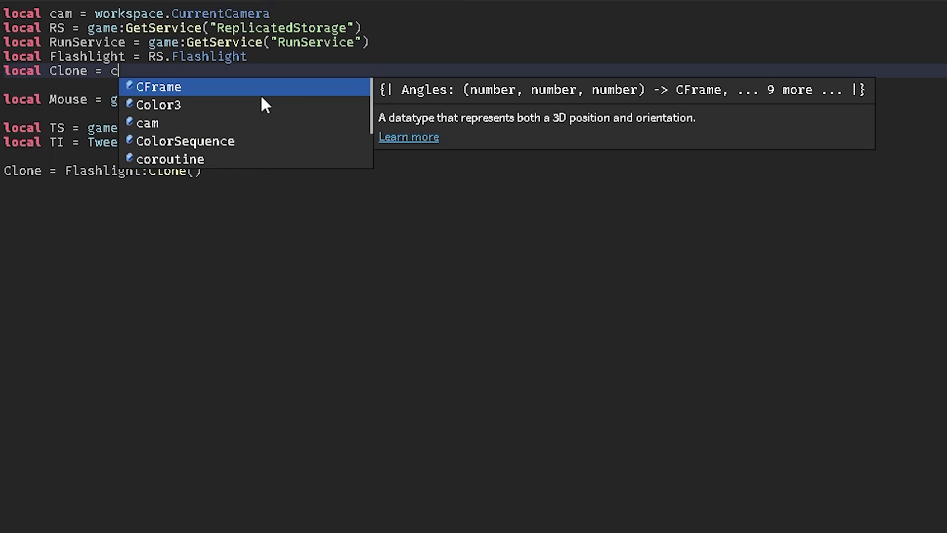
text(l)
key(Tab)
text(:Cl)
key(Tab)
text(())
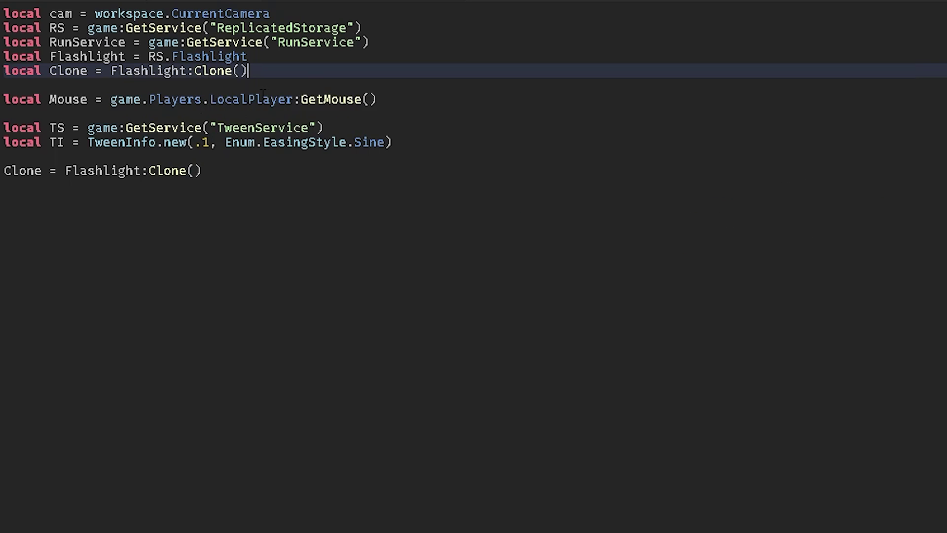
key(Return)
text(Clo)
key(Escape)
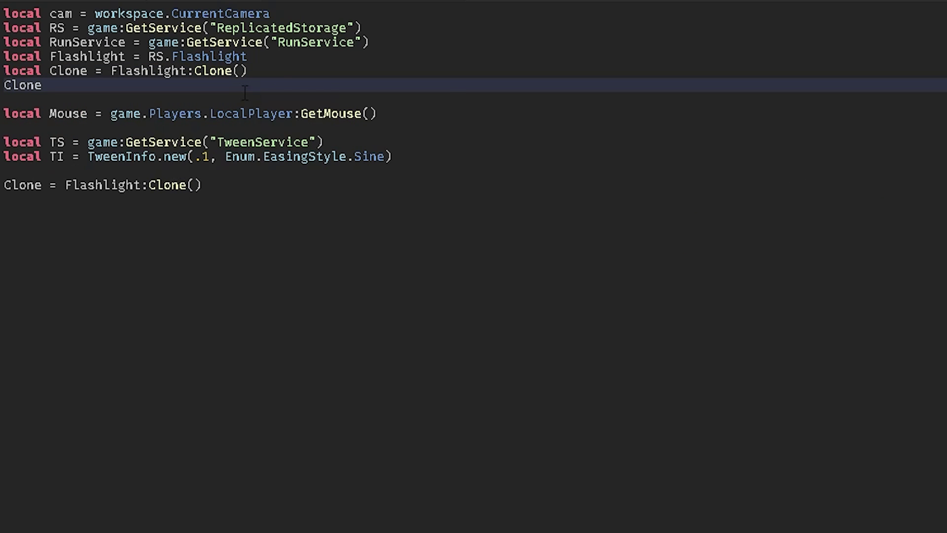
text(.Pa)
key(Tab)
text(= script.Parent)
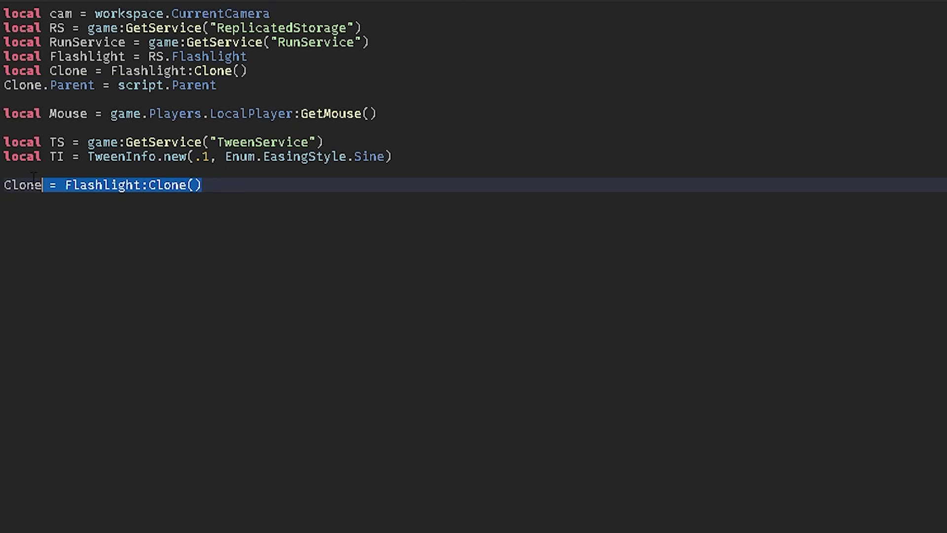
drag(204, 185, 4, 172)
key(BackSpace)
Step: Start a RunService.RenderStepped function containing an if Clone then check
key(Return)
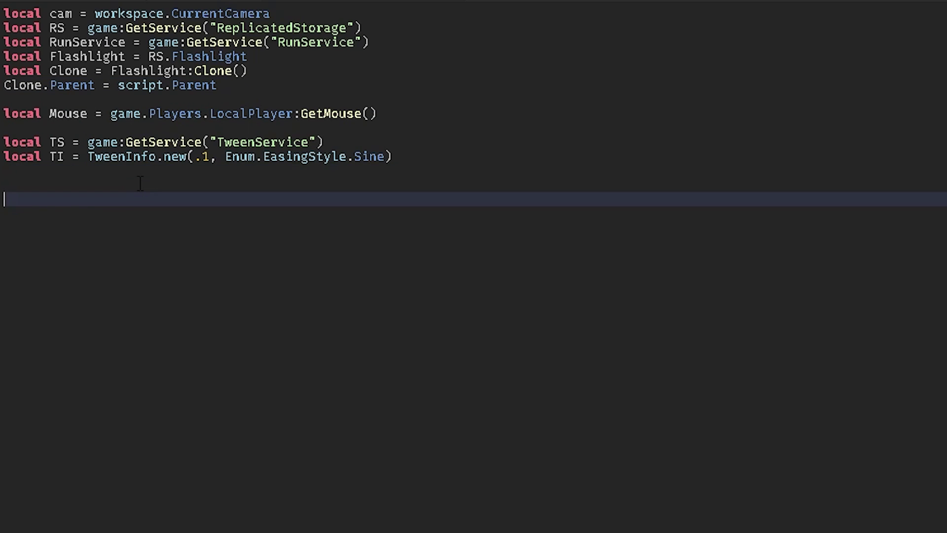
text(run)
key(Tab)
text(.)
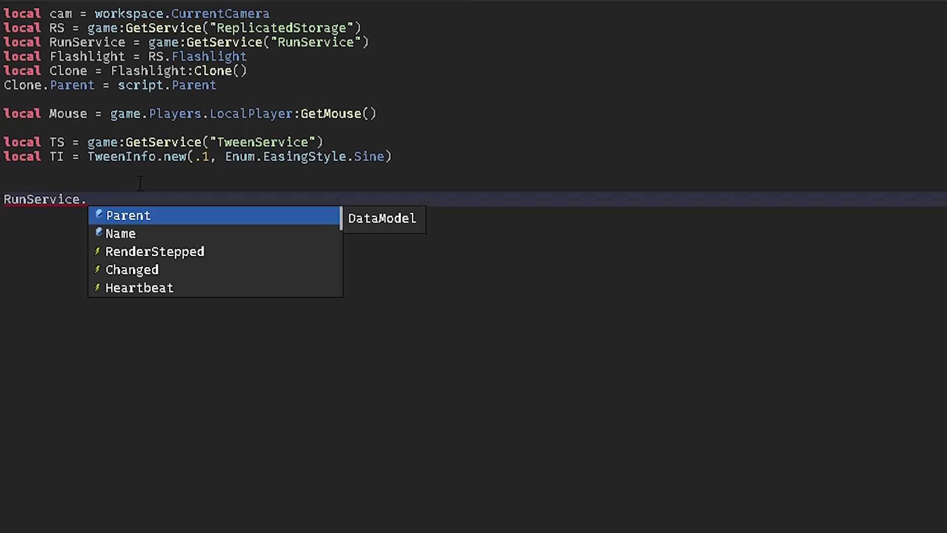
text(Re)
key(Tab)
text(:Connect(function)
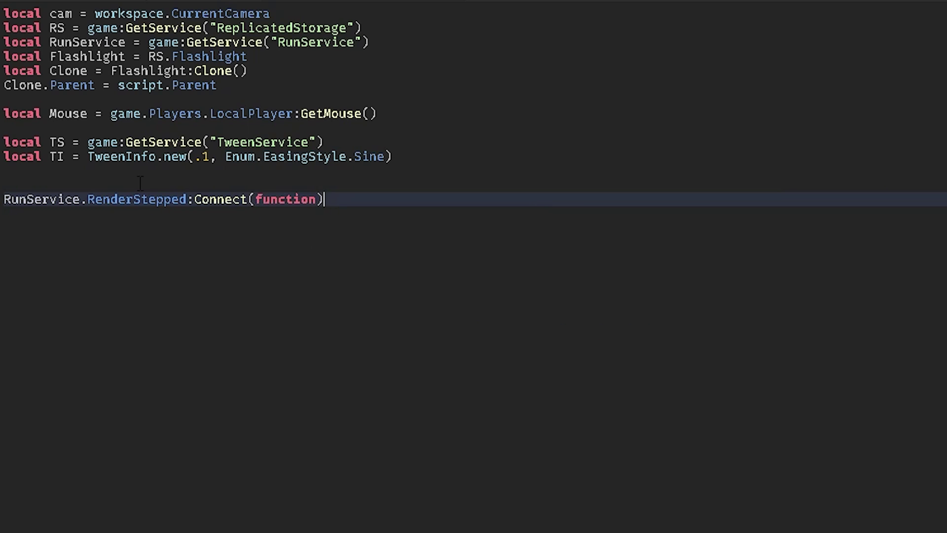
text(())
key(Return)
text(if)
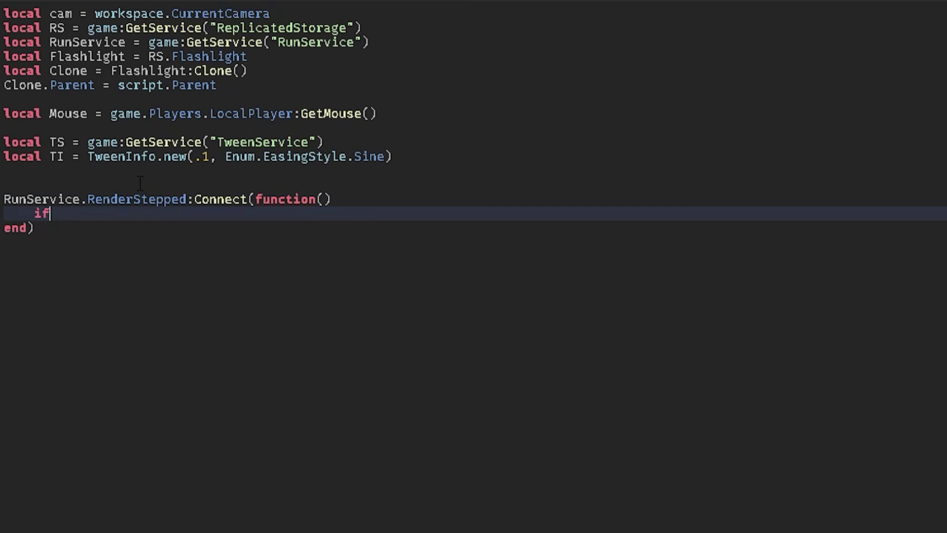
text( clo)
key(Tab)
text(th)
key(Tab)
key(Return)
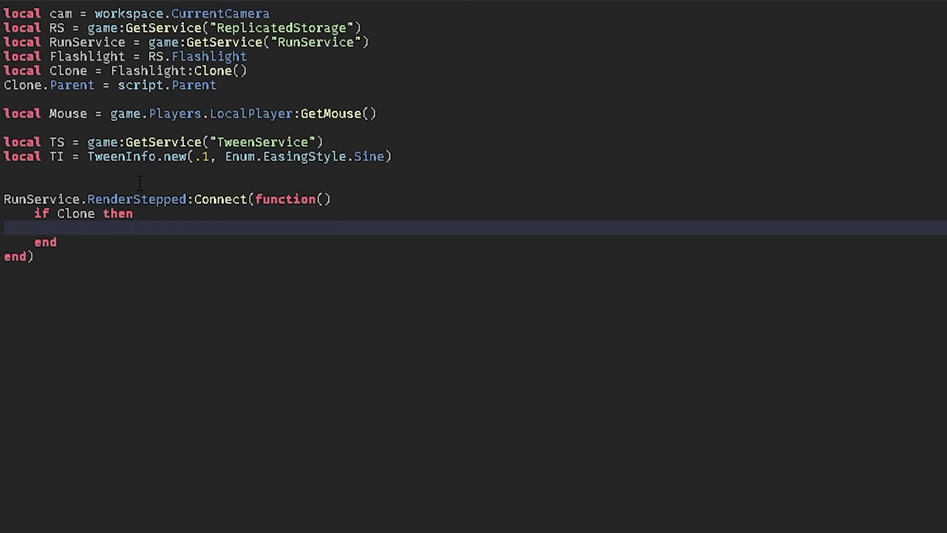
text(Clone.p)
Step: Position Clone at the camera's CFrame position each frame
key(BackSpace)
text(pO)
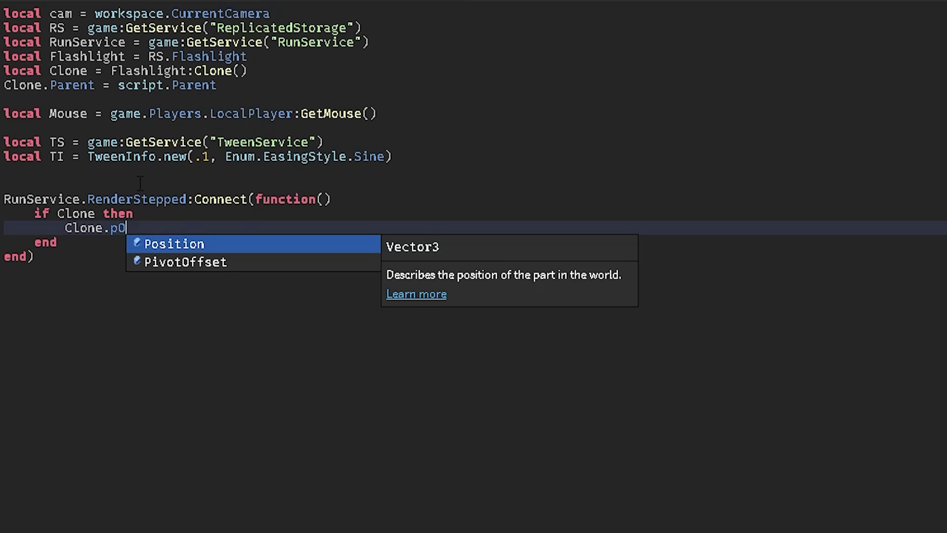
key(Tab)
text(cam.CF)
key(Tab)
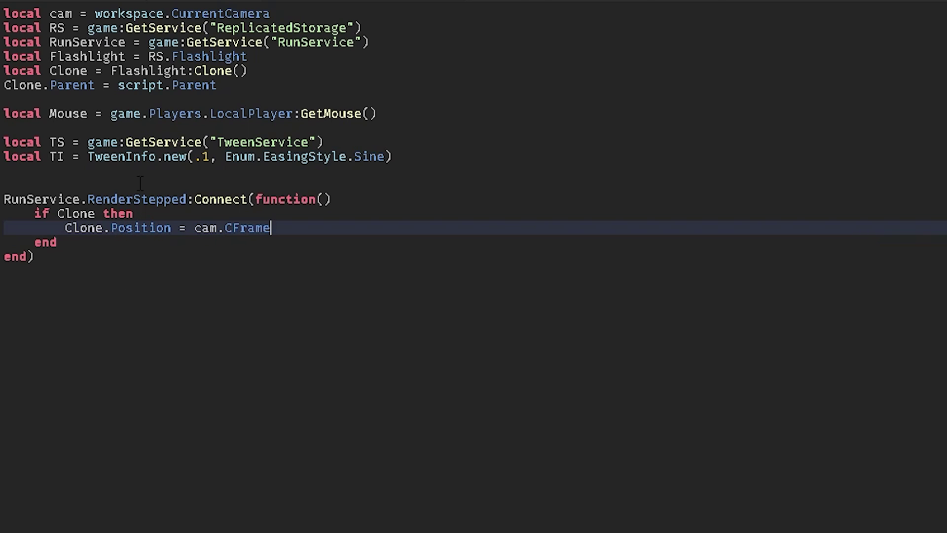
text(.p)
key(Tab)
key(Return)
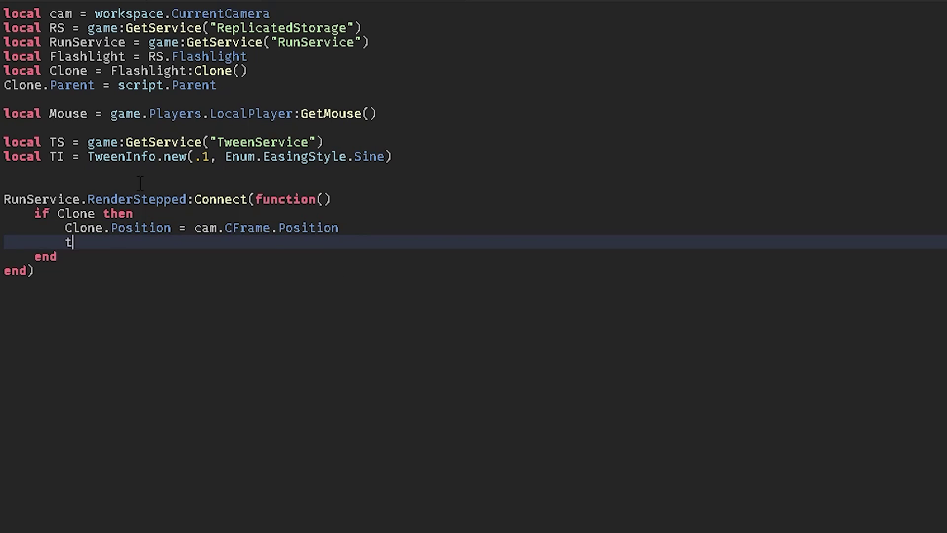
text(s:)
text(s)
Step: Begin the tween call TS:Create(Clone, TI, ...)
key(BackSpace)
text(S:c)
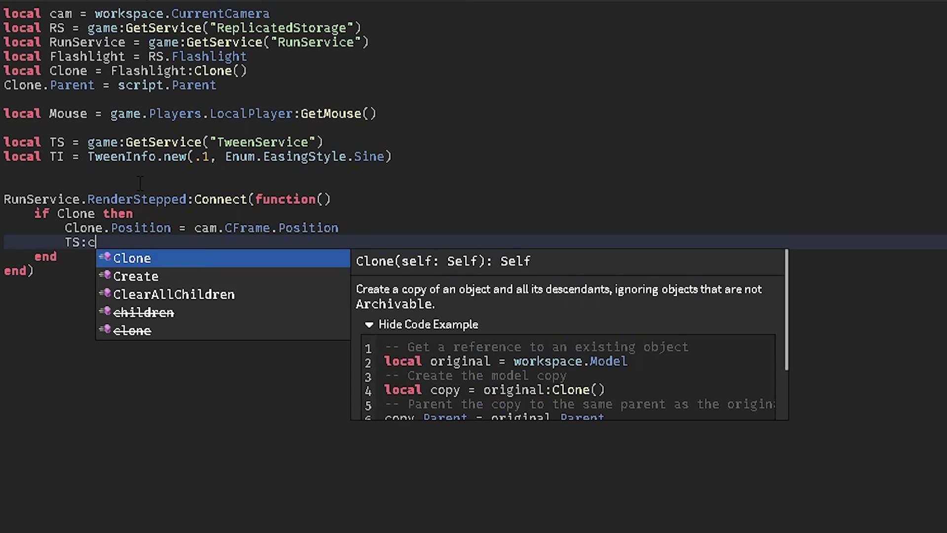
key(Return)
key(BackSpace)
key(BackSpace)
key(BackSpace)
text(re)
key(Return)
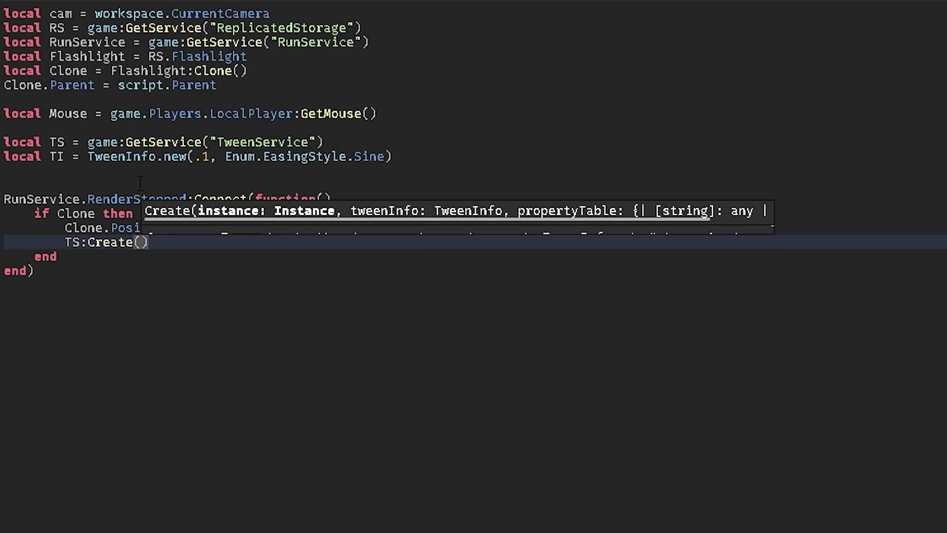
text(Clone)
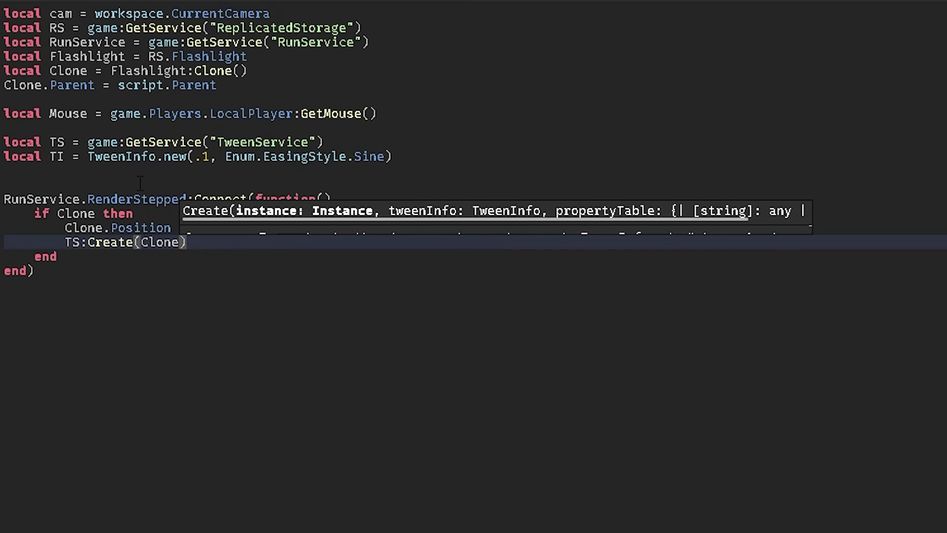
text(, TI)
key(BackSpace)
text(,)
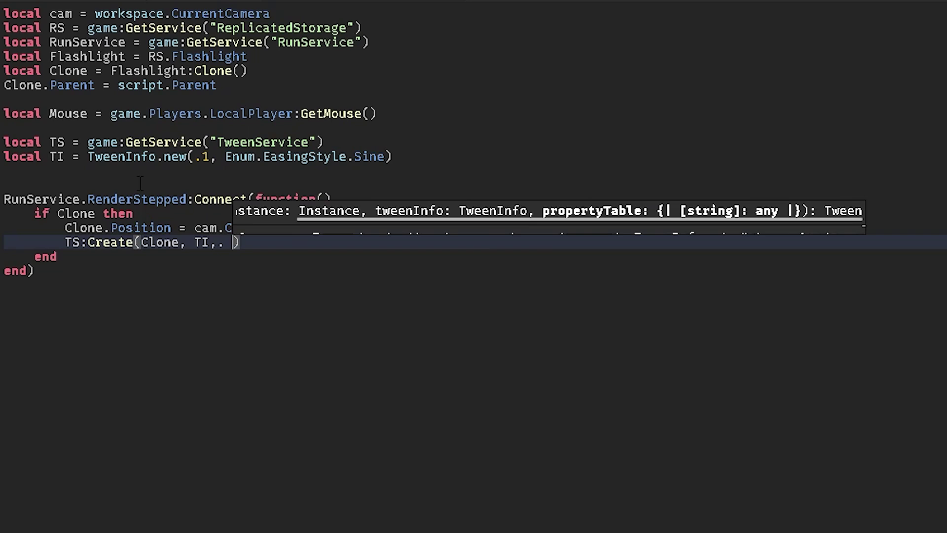
text( {)
text(CFr)
Step: Give the tween a CFrame.lookAt goal from Clone.Position to Mouse.Hit.Position and play it
key(Return)
text(.)
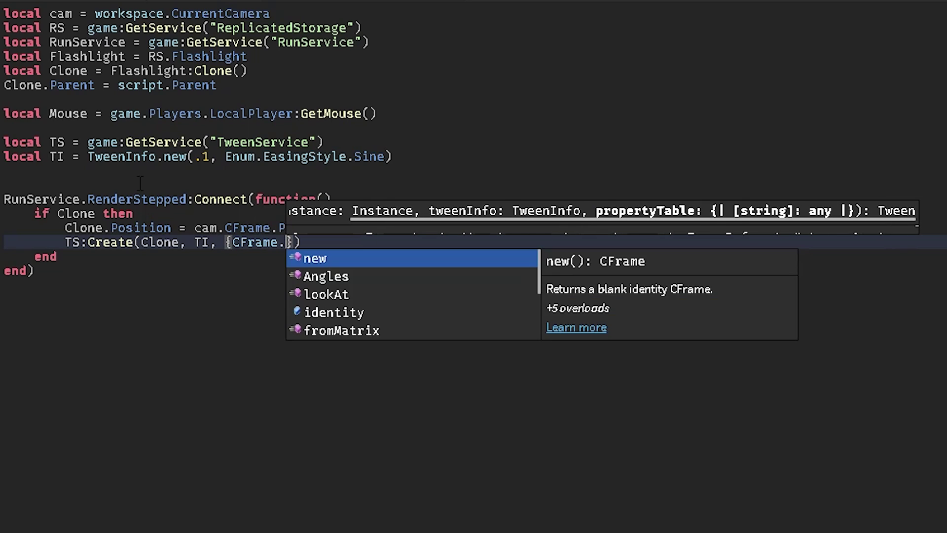
key(BackSpace)
text(= C)
key(Return)
text(.)
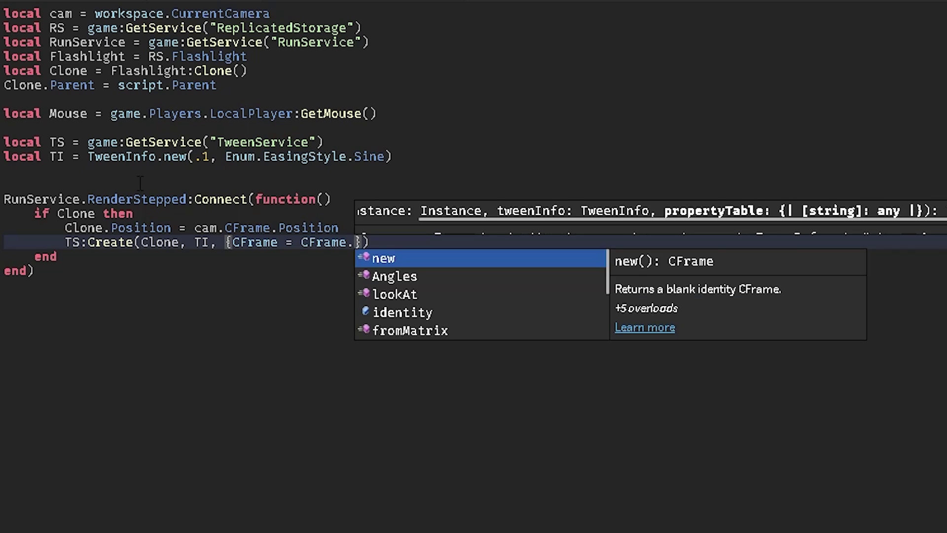
text(l)
key(Return)
text((Clone.)
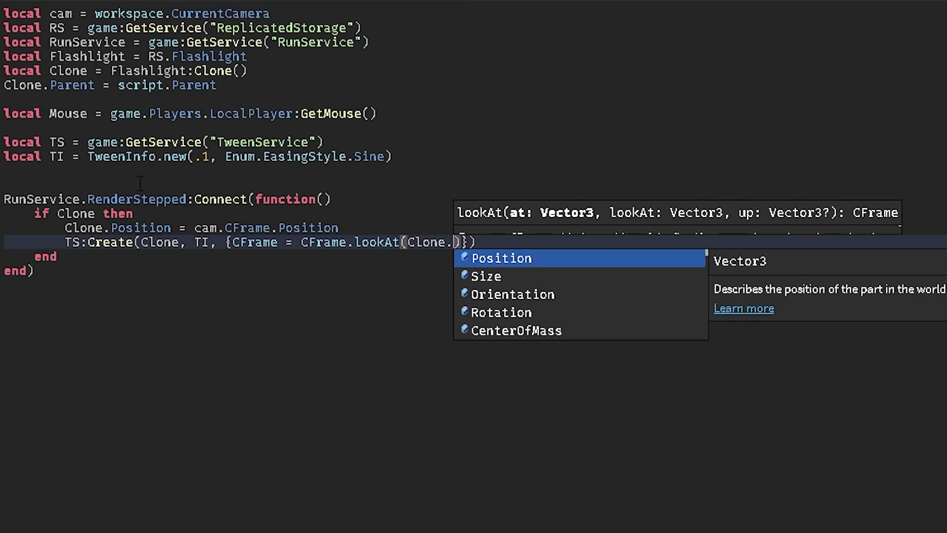
key(Return)
text(, M)
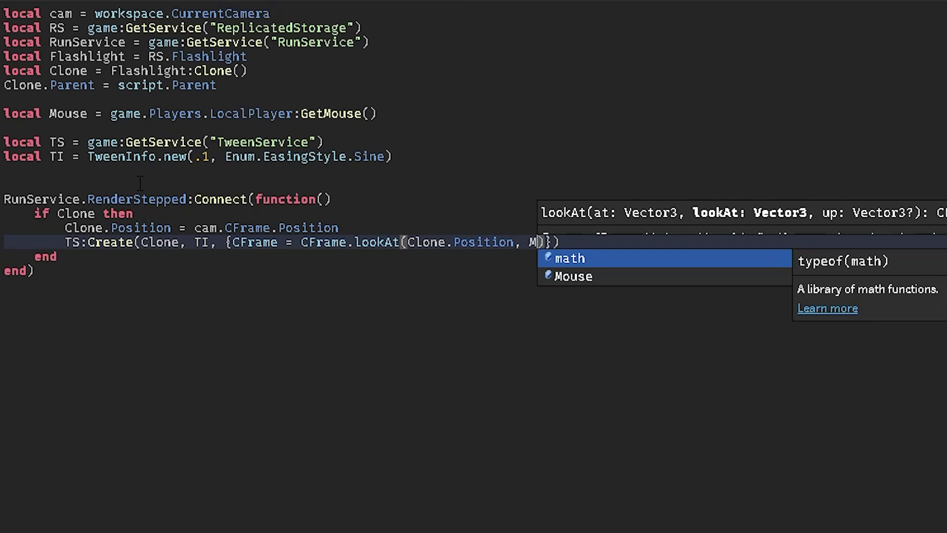
key(Return)
text(.Hi)
key(Return)
text(.)
key(Return)
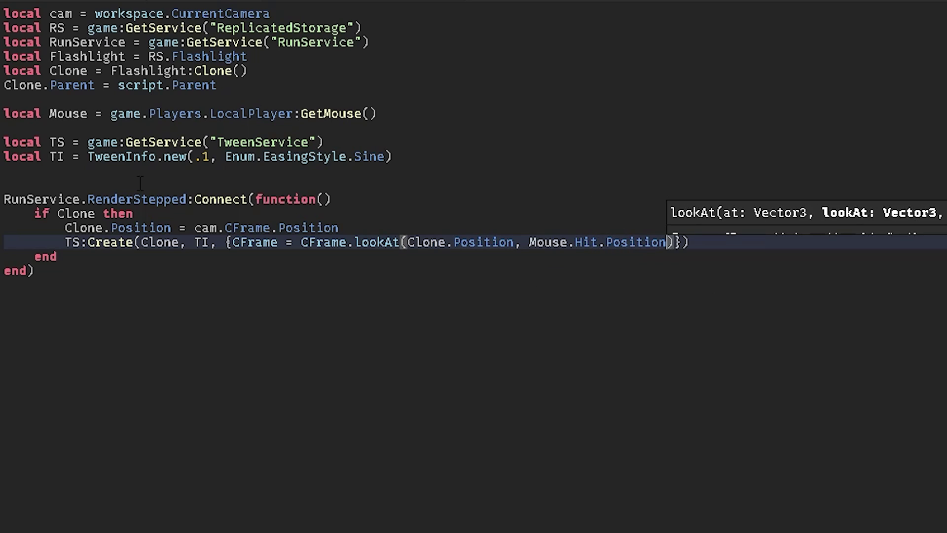
key(Right)
key(Right)
key(Right)
text(:Play())
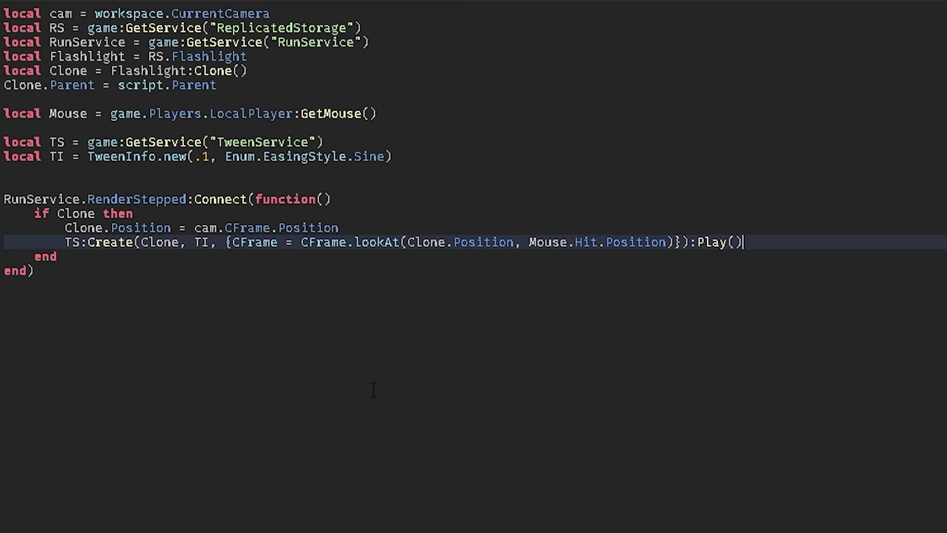
Step: Play the place, tilt the camera to watch the beam track the mouse, then stop with Shift+F5
key(ctrl+a)
click(325, 143)
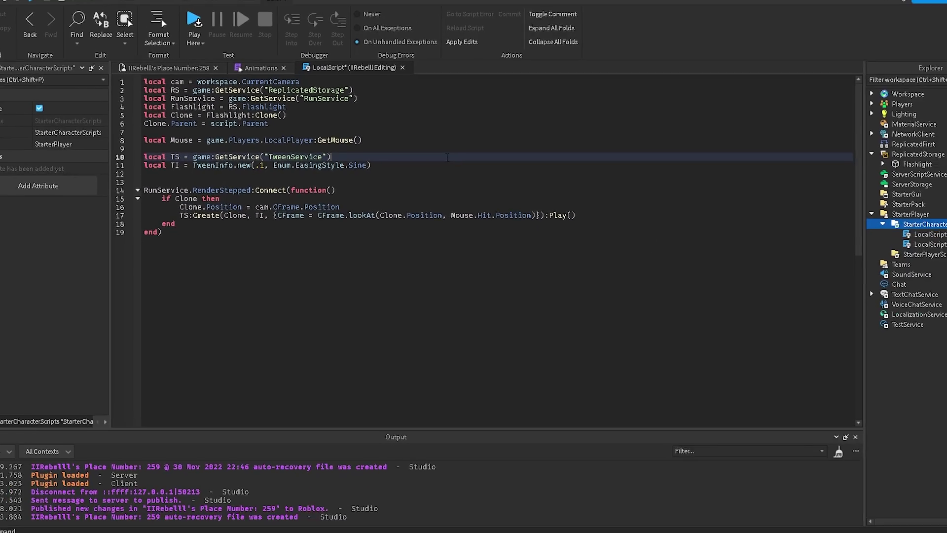
click(189, 80)
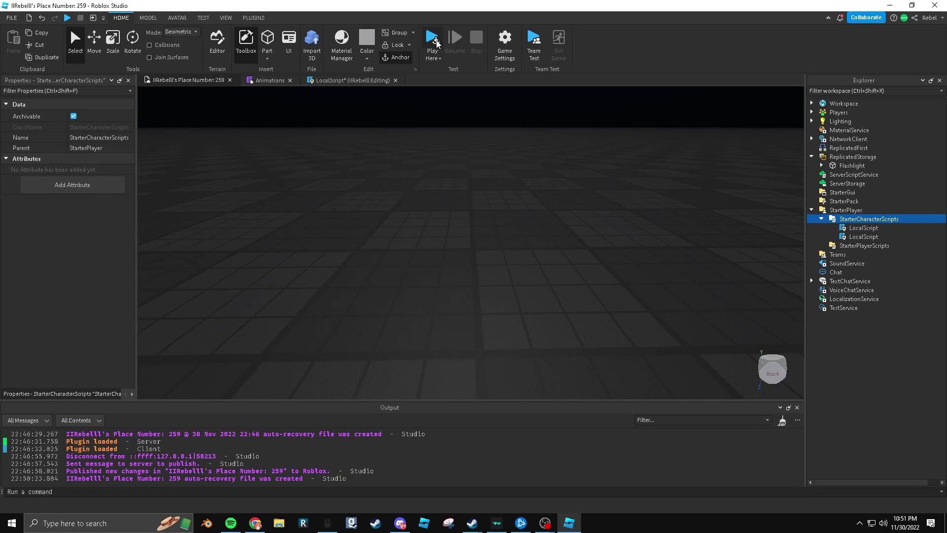
click(436, 42)
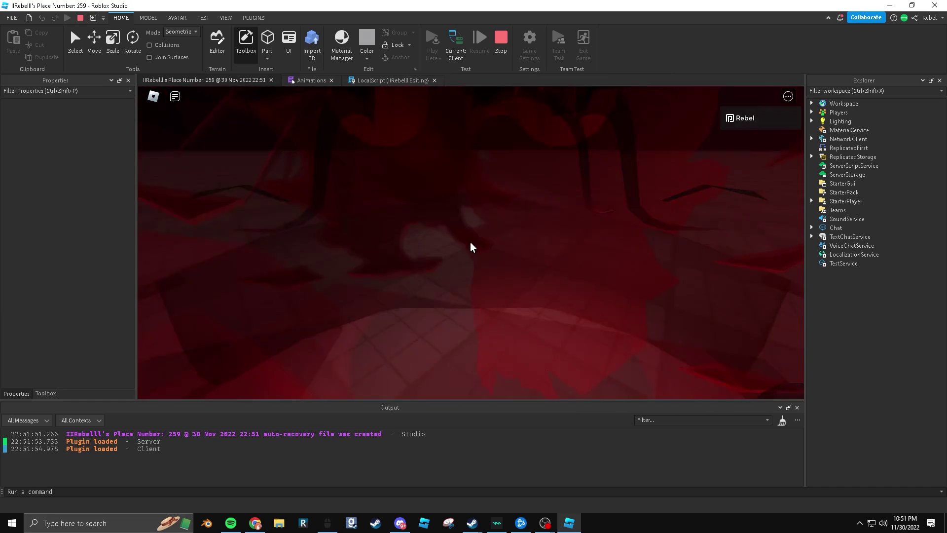
scroll(471, 247, down, 3)
scroll(470, 247, down, 5)
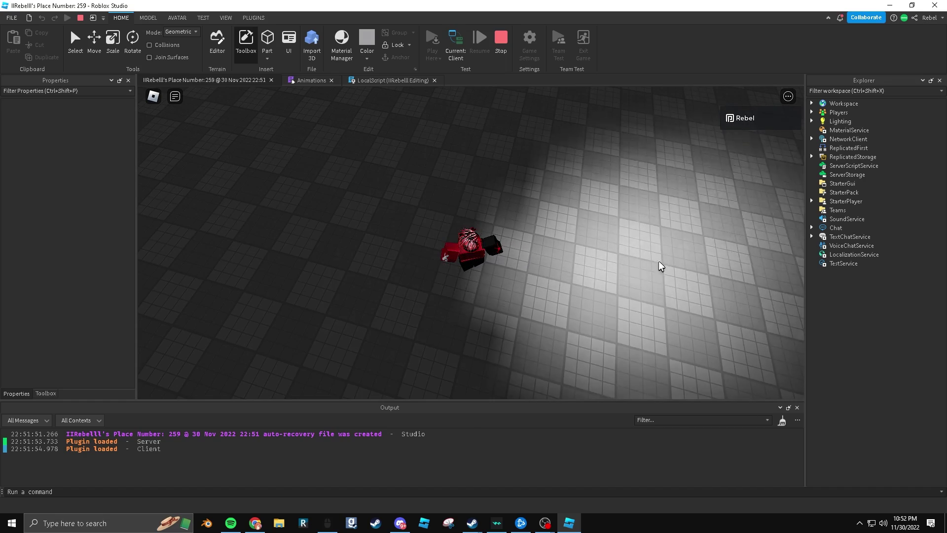
scroll(323, 240, up, 2)
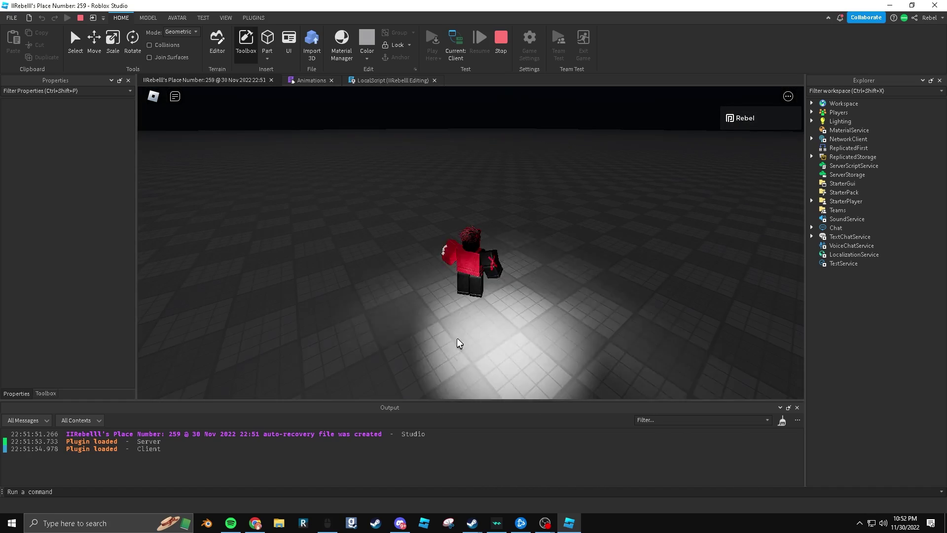
right_drag(458, 343, 434, 282)
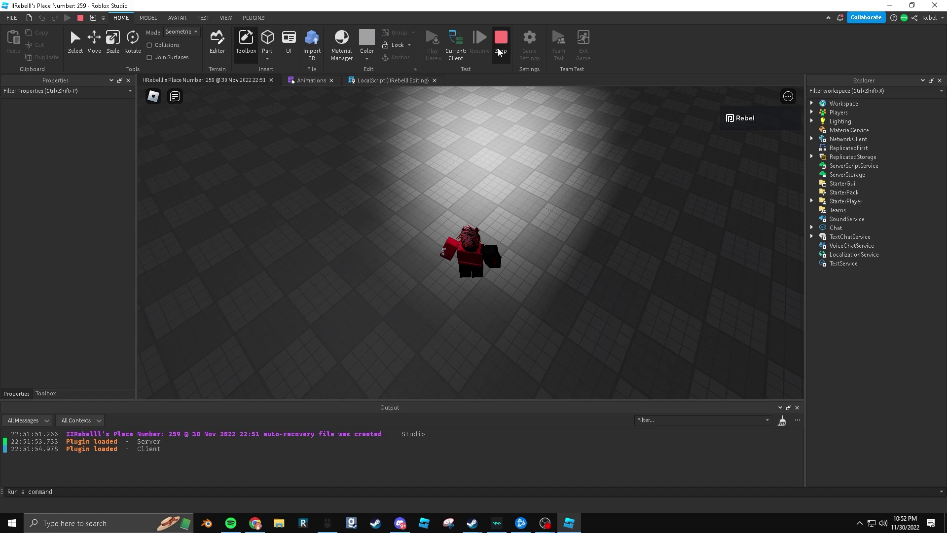
key(shift+F5)
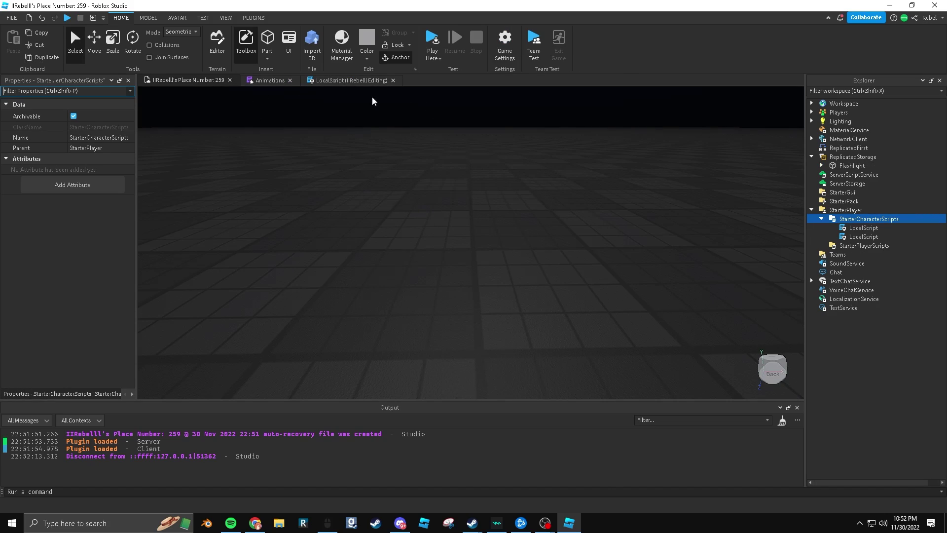
Step: Open the LocalScript and add local Toggle = false below Clone.Parent
double_click(863, 228)
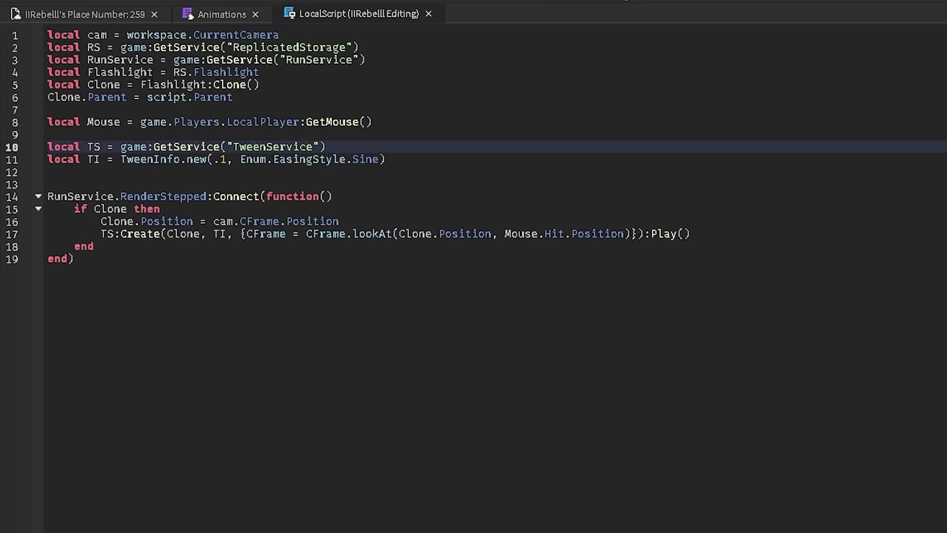
click(278, 96)
key(Return)
key(Return)
text(local T)
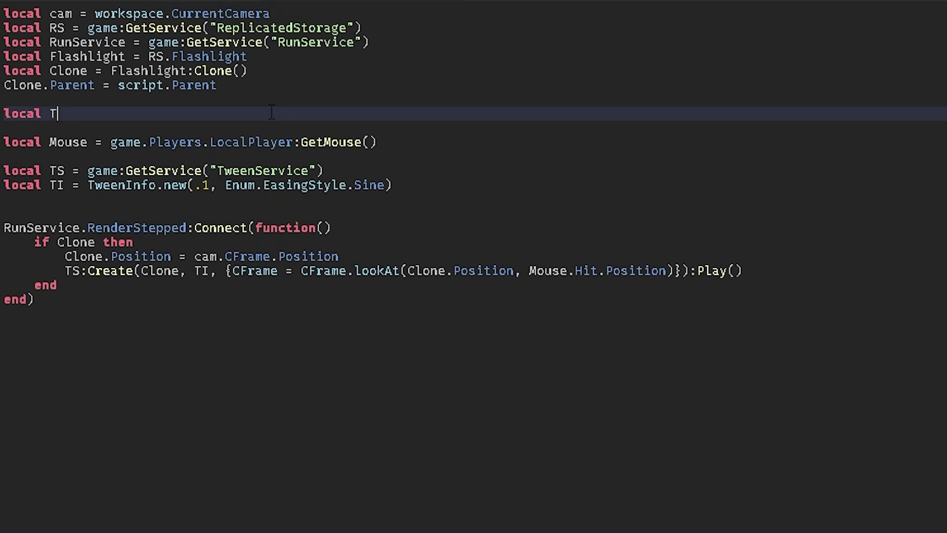
text(oggle = false)
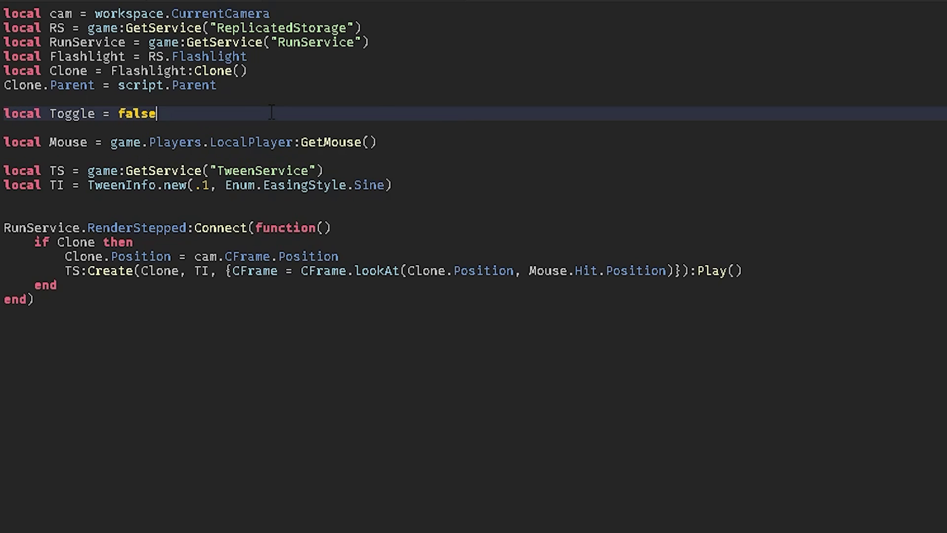
Step: Declare local UIS = game:GetService("UserInputService") and add blank lines above RenderStepped
click(205, 103)
key(Return)
text(local)
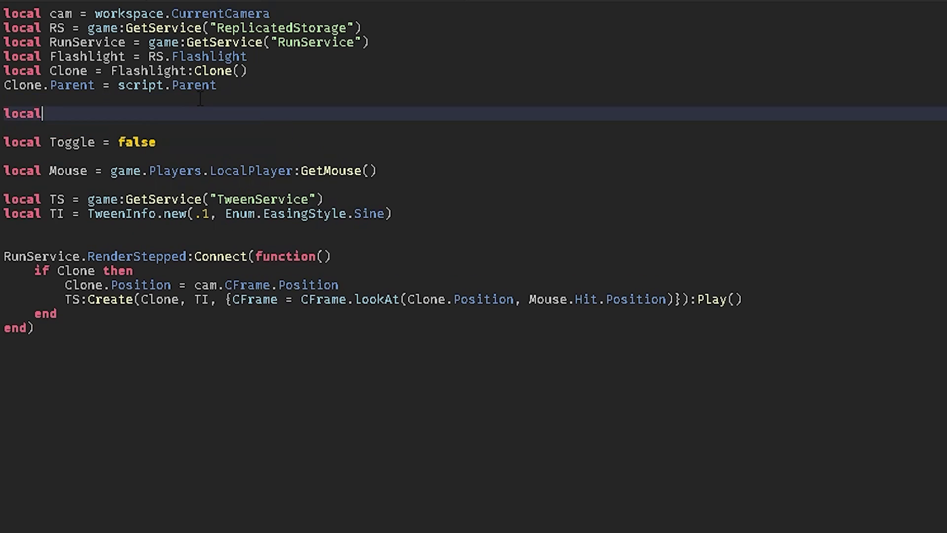
text( UIS)
text(ina)
key(BackSpace)
key(BackSpace)
key(BackSpace)
text(game:)
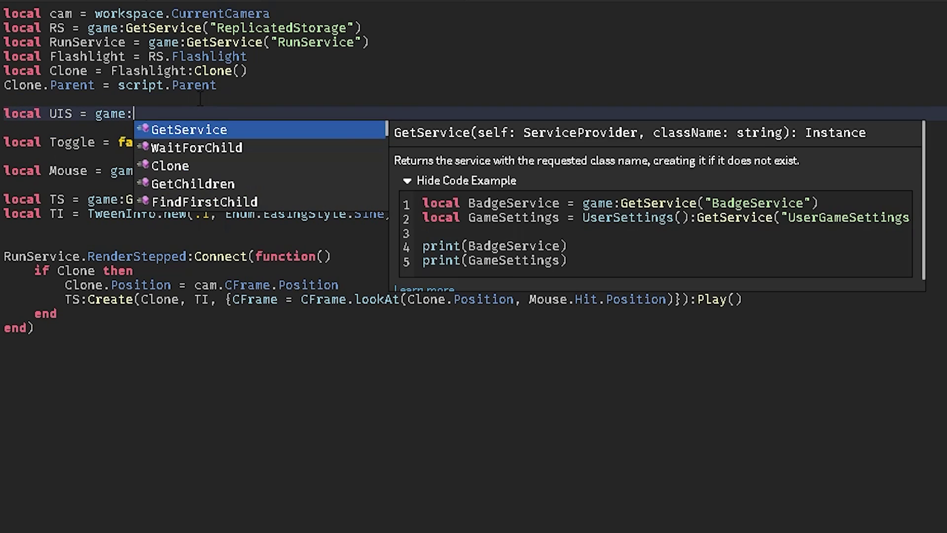
key(Tab)
text("use)
key(Tab)
key(End)
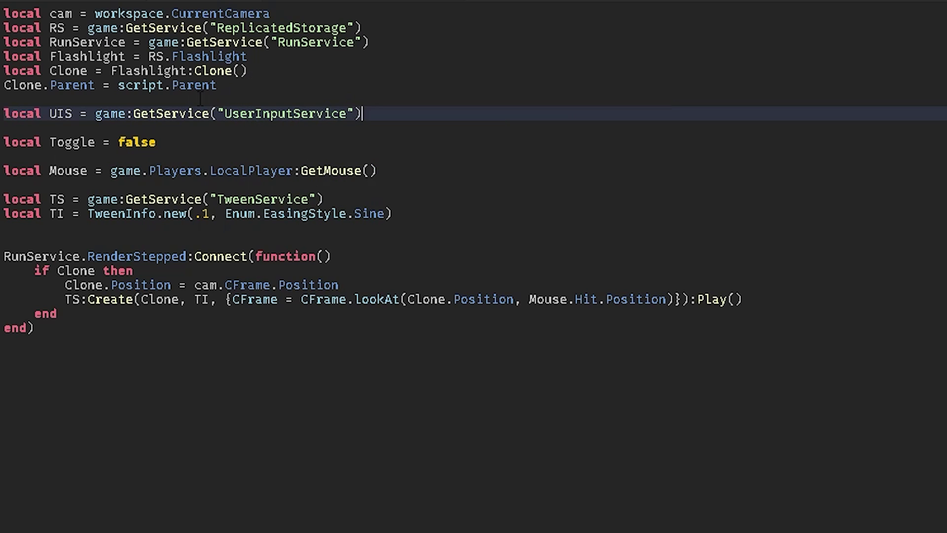
click(174, 242)
key(Return)
key(Return)
key(Up)
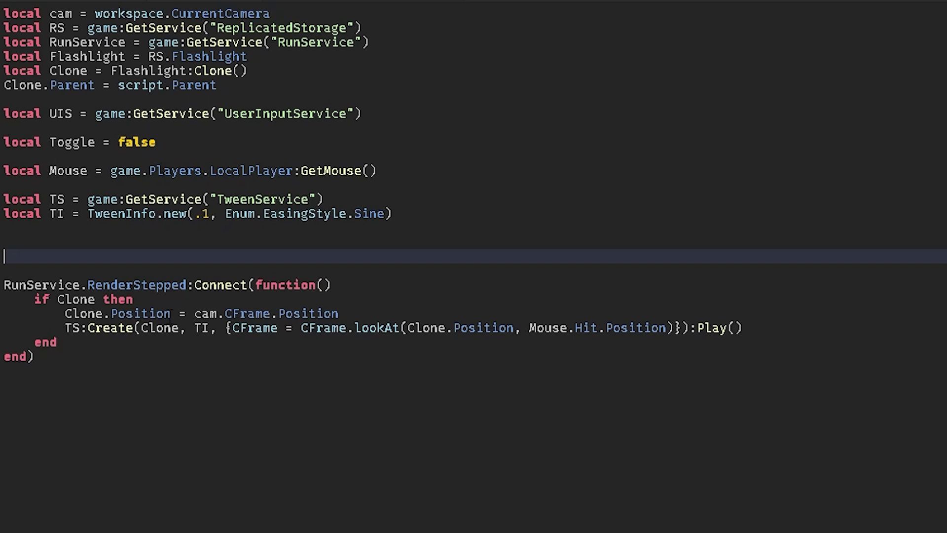
Step: Wrap the position and tween lines inside an if Toggle then block
drag(743, 328, 64, 313)
key(ctrl+c)
text(if )
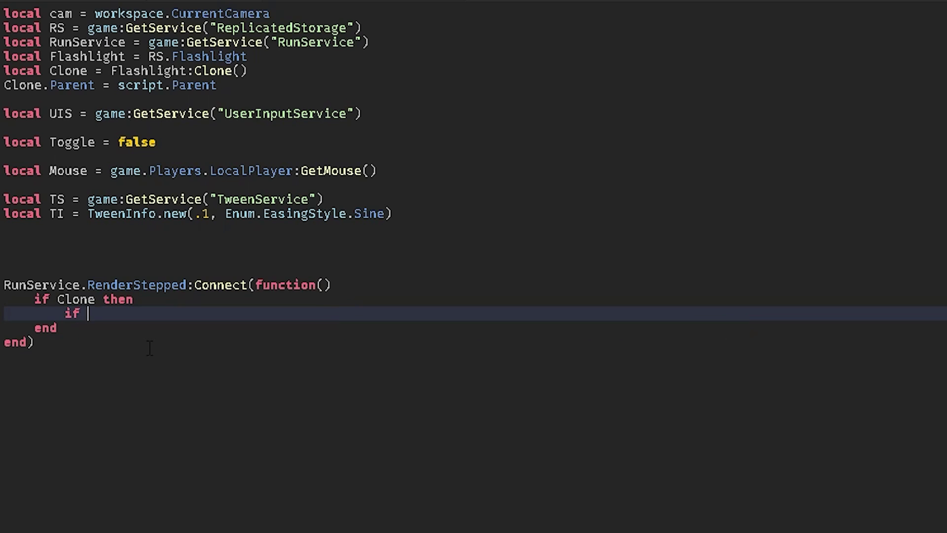
text(Toggle =)
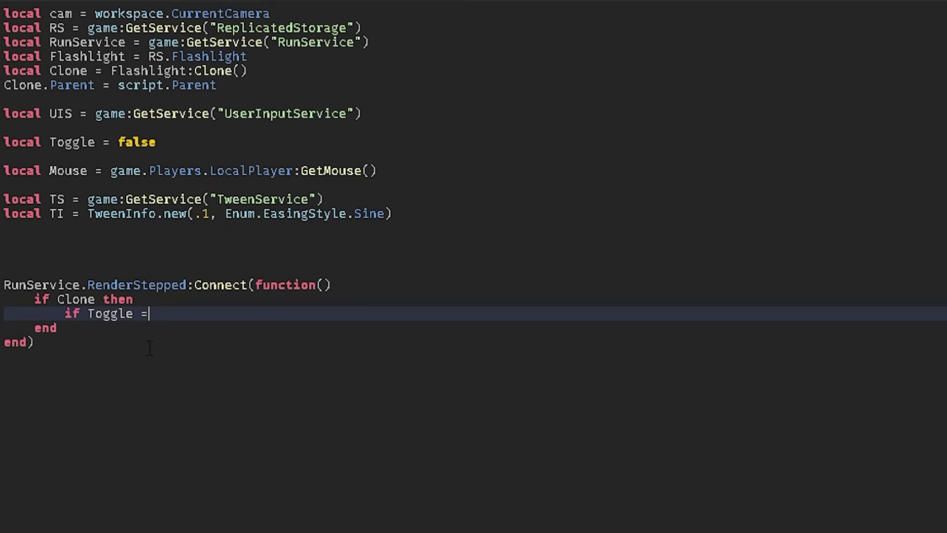
key(BackSpace)
text(then)
key(Return)
key(ctrl+v)
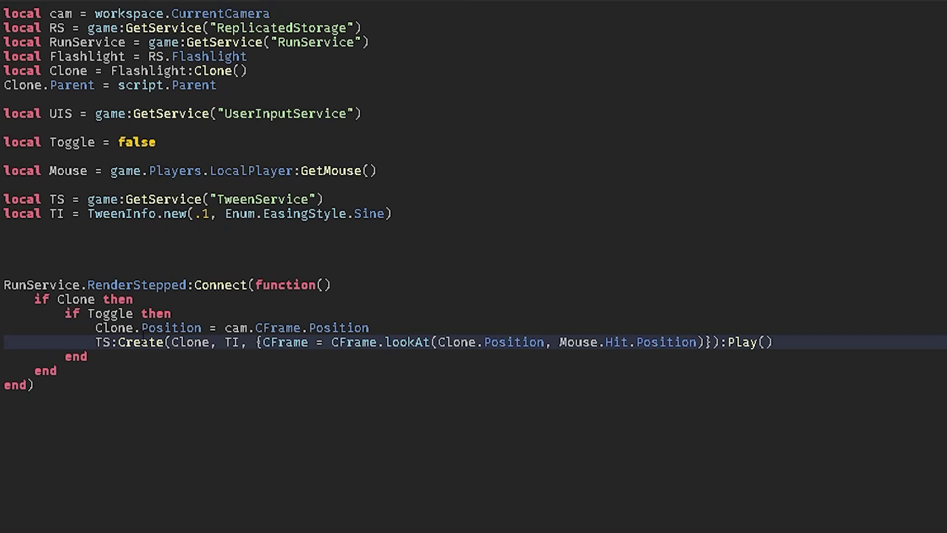
click(136, 314)
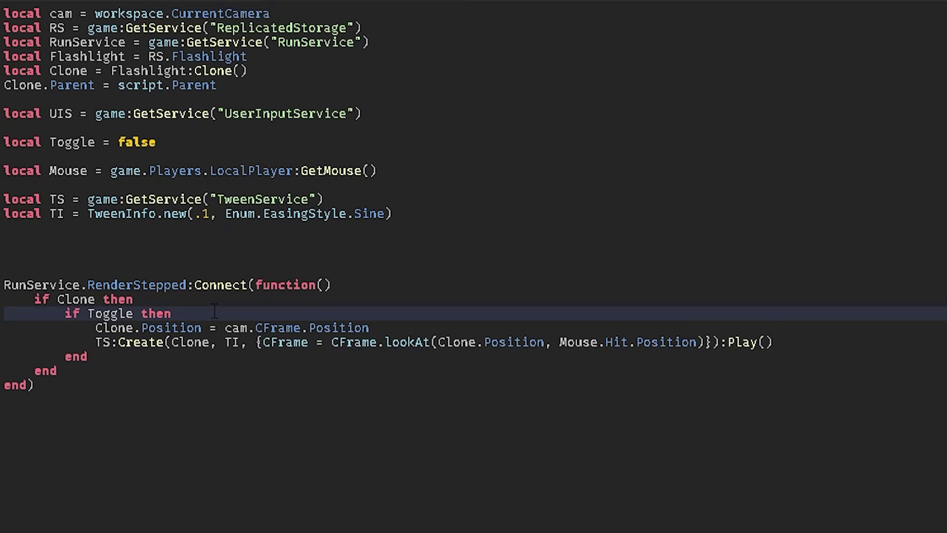
drag(231, 306, 66, 313)
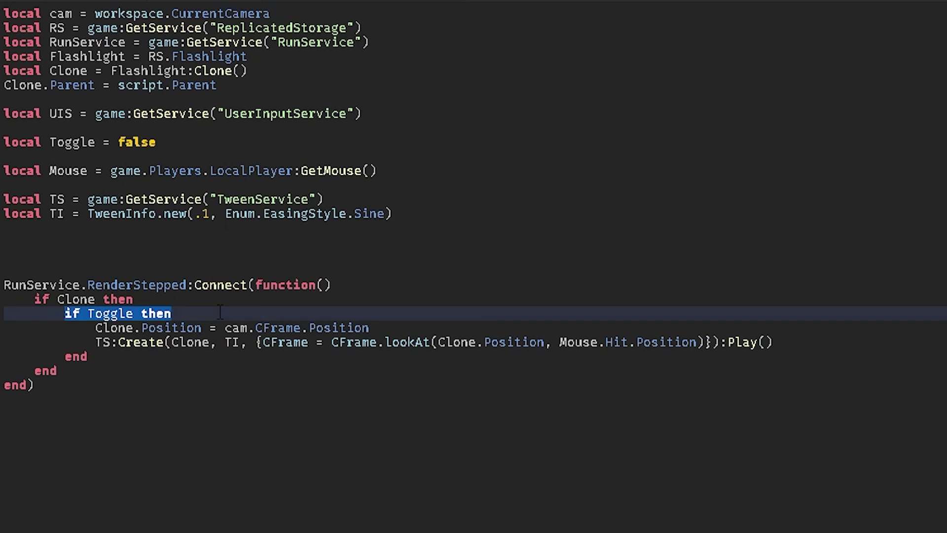
click(159, 310)
mouse_move(173, 313)
mouse_down()
mouse_move(65, 312)
mouse_move(371, 328)
mouse_up()
click(82, 313)
click(770, 342)
drag(769, 329, 104, 313)
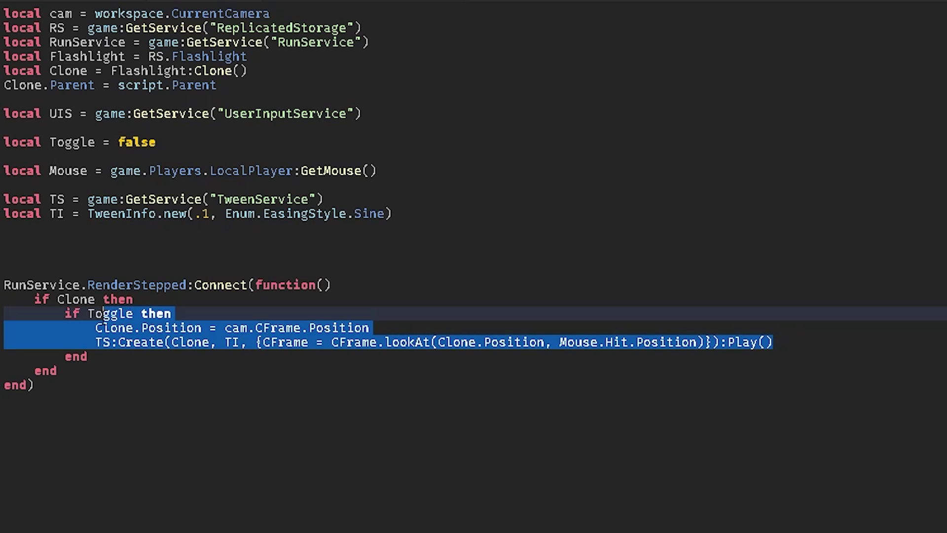
click(133, 327)
Step: Add a Clone.SpotLight.Enabled = false line at the top of the Toggle block
click(505, 310)
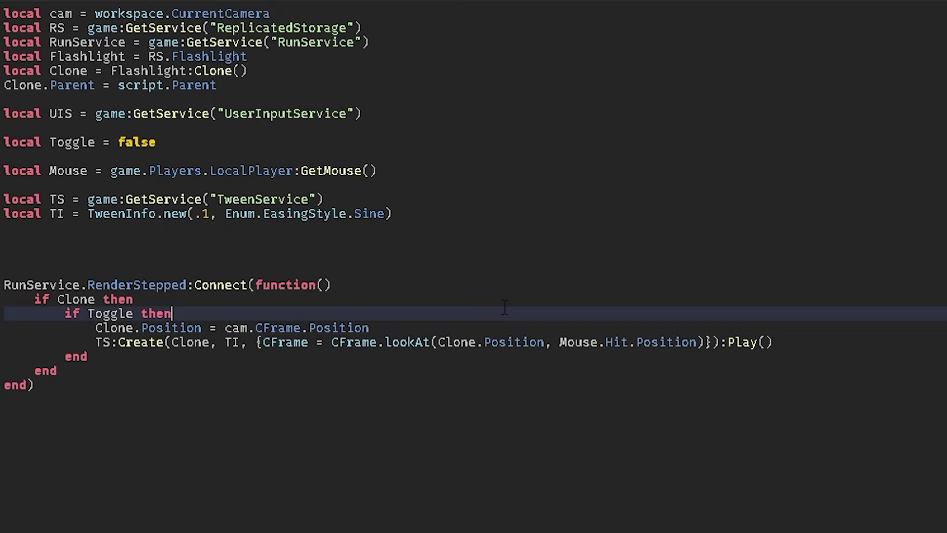
key(Return)
text(Clo)
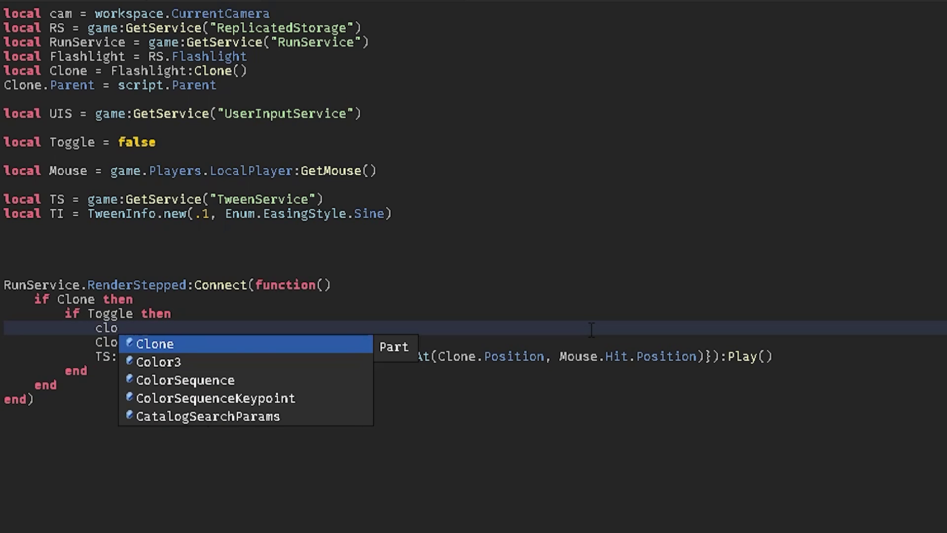
text(ne.SpotLight.)
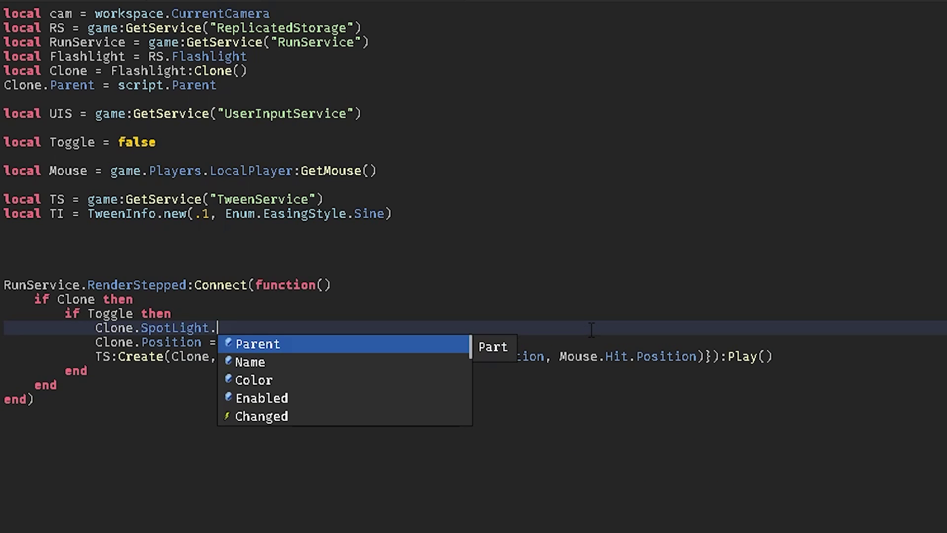
text(EN)
key(Tab)
text(= FALSE)
key(Tab)
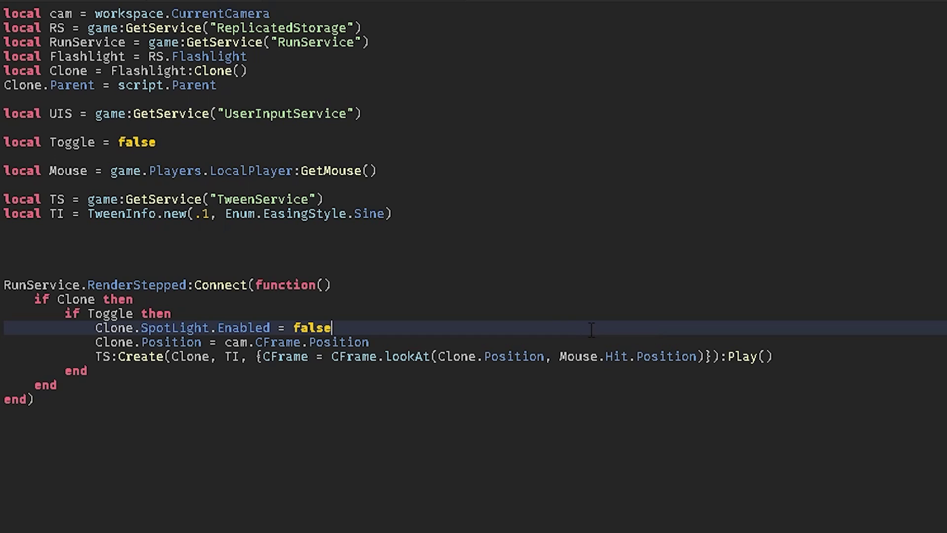
Step: Replace the Enabled line with a copy of the tween line and select its CFrame for renaming
click(934, 371)
drag(814, 356, 96, 358)
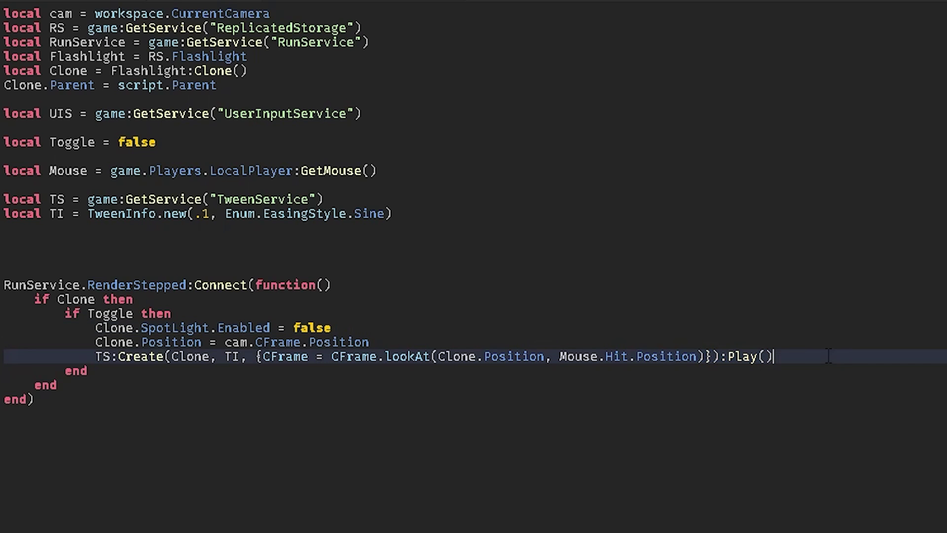
key(ctrl+c)
drag(359, 327, 96, 327)
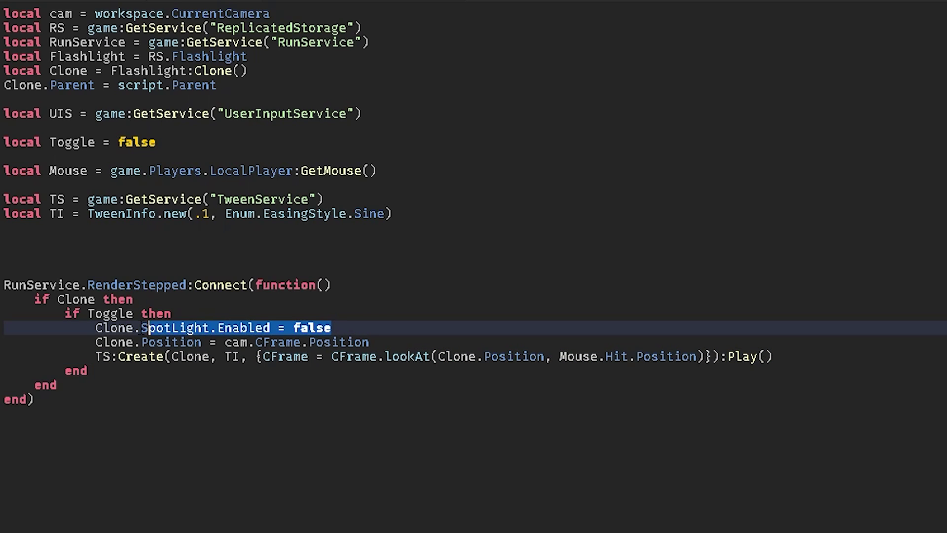
key(ctrl+v)
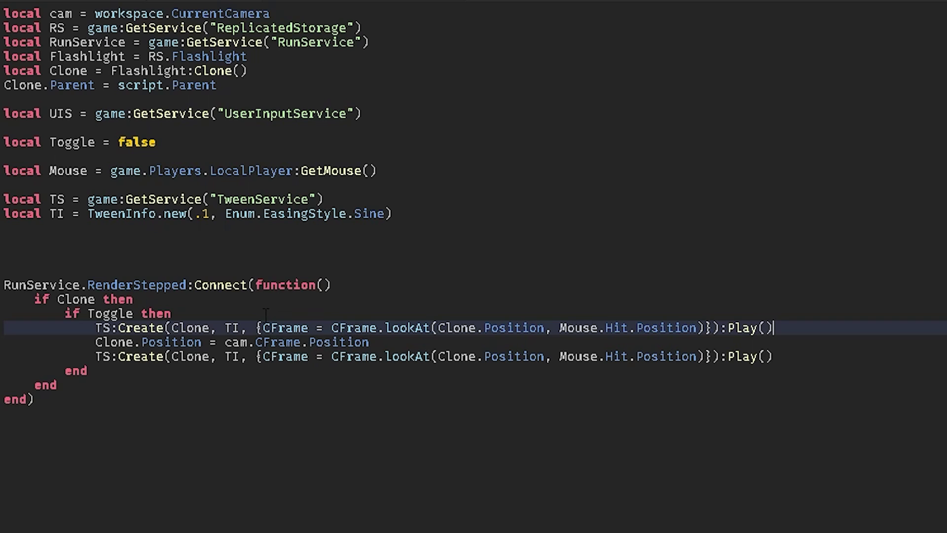
double_click(288, 327)
text(Brig)
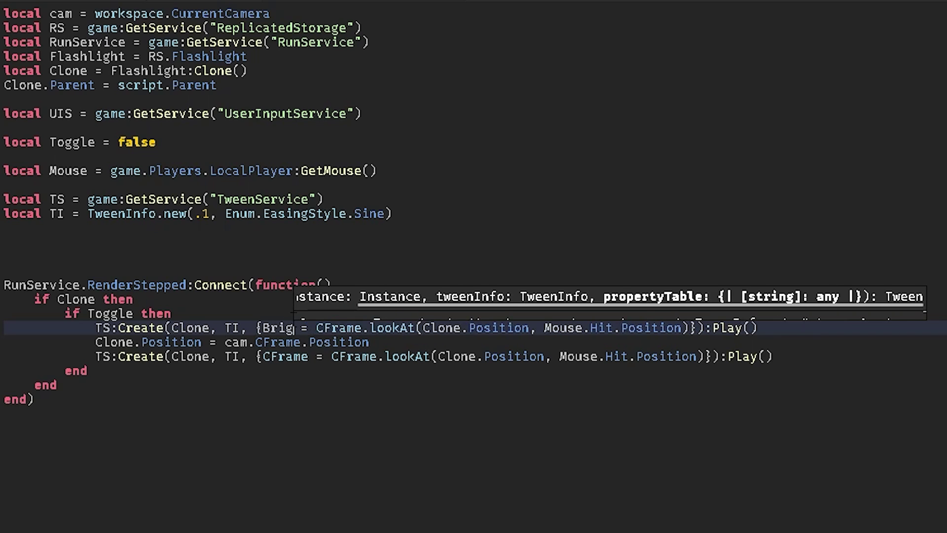
text(htness)
key(Escape)
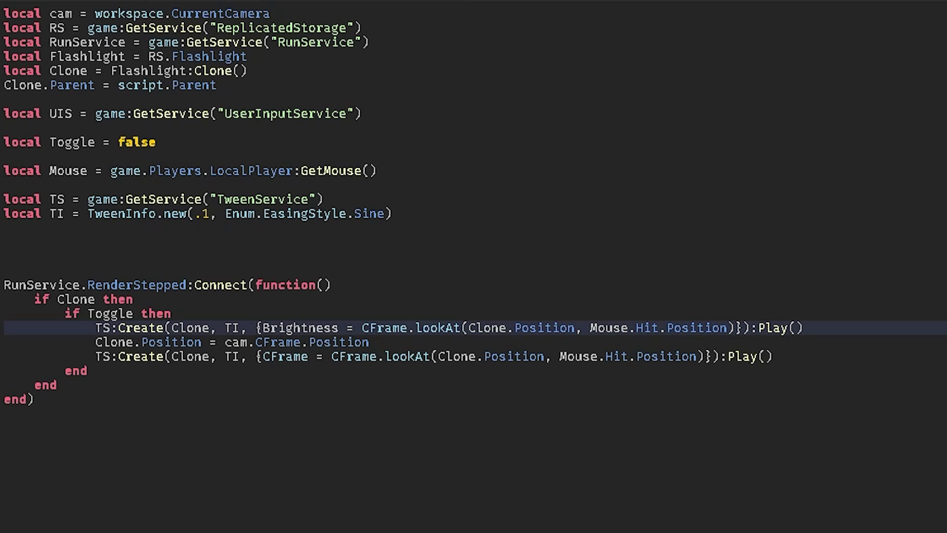
Step: Declare local Brightness = 5 below the Clone.Parent line
click(322, 85)
key(Return)
key(Return)
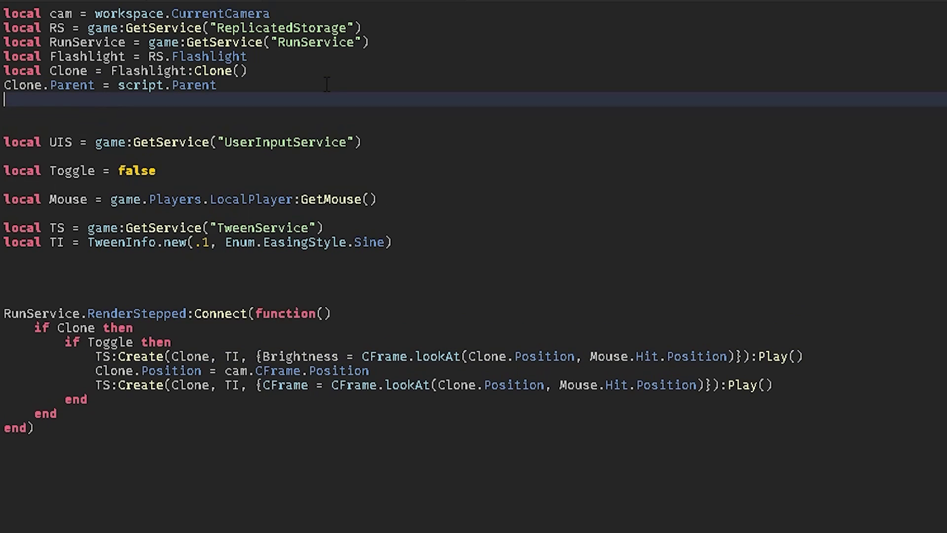
key(Down)
text(local )
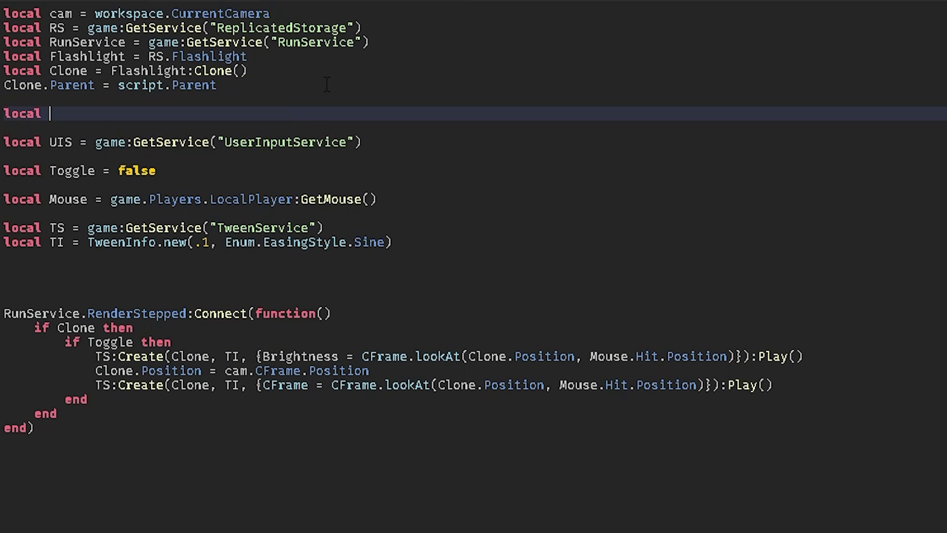
text(Brightness = 5)
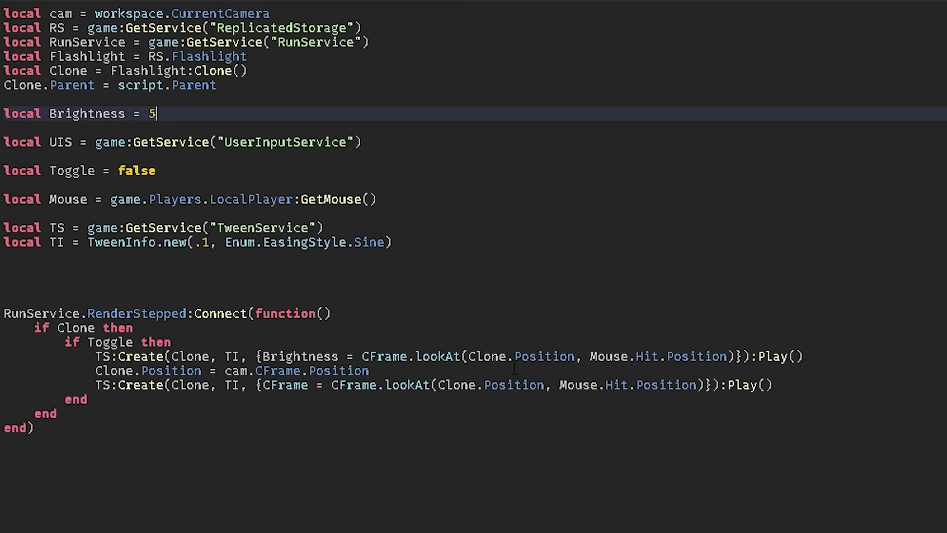
Step: Retarget the first tween to Clone.SpotLight with goal {Brightness = Brightness}
click(209, 356)
text(.)
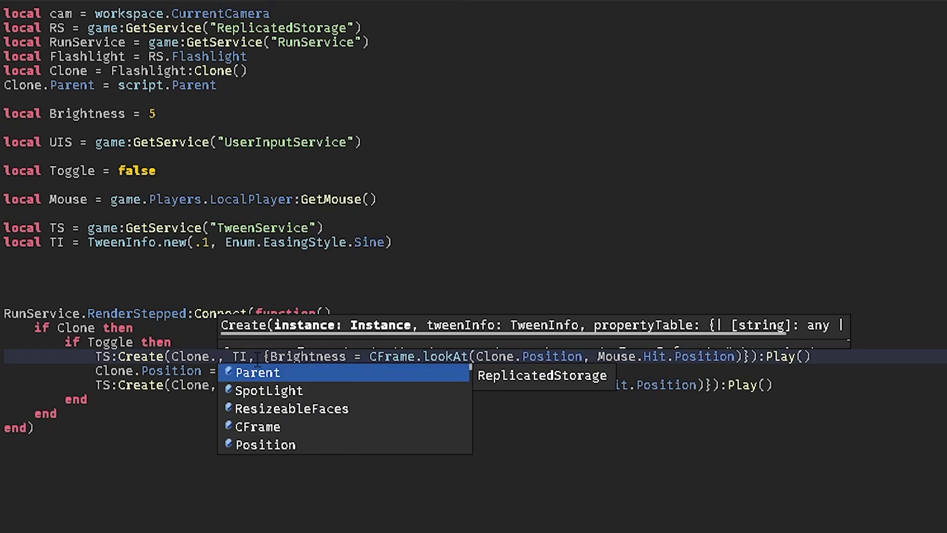
text(SpotLight)
drag(437, 356, 812, 355)
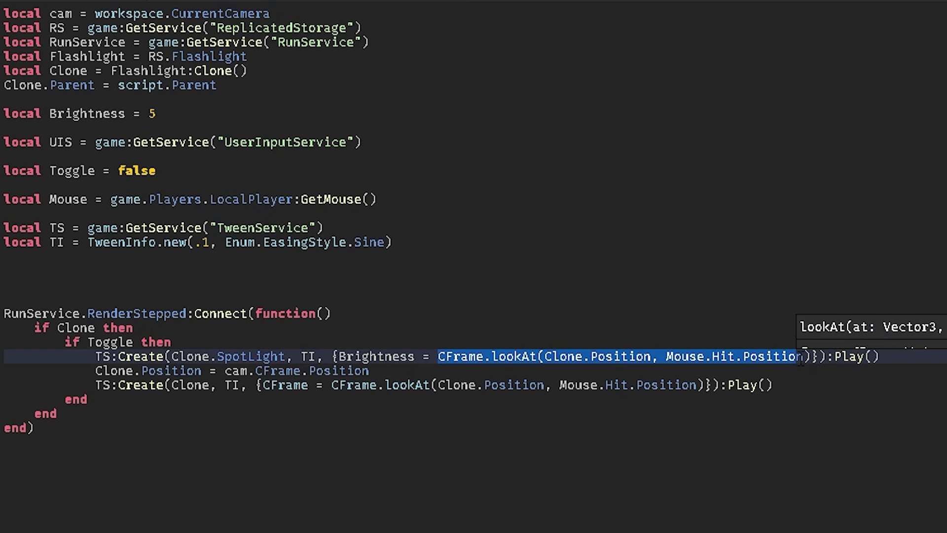
text(Bright)
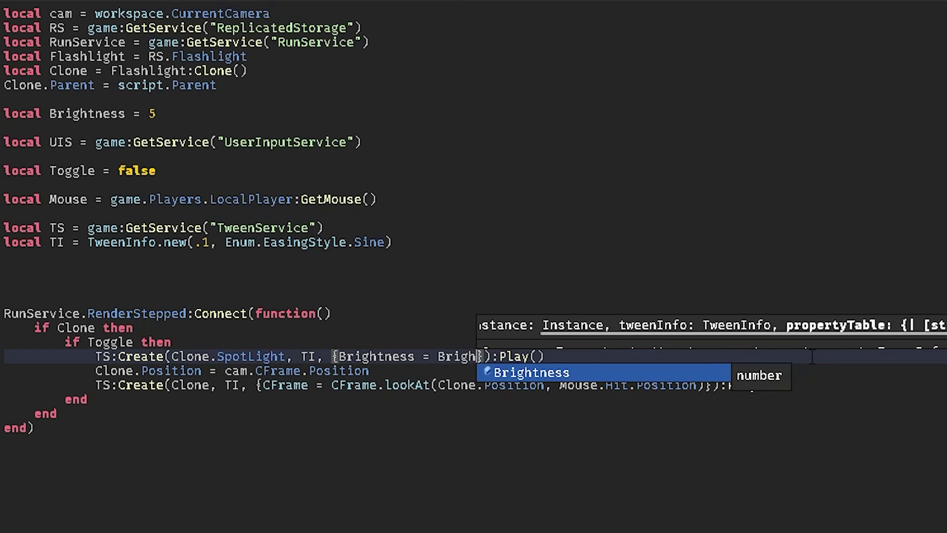
key(Tab)
click(624, 361)
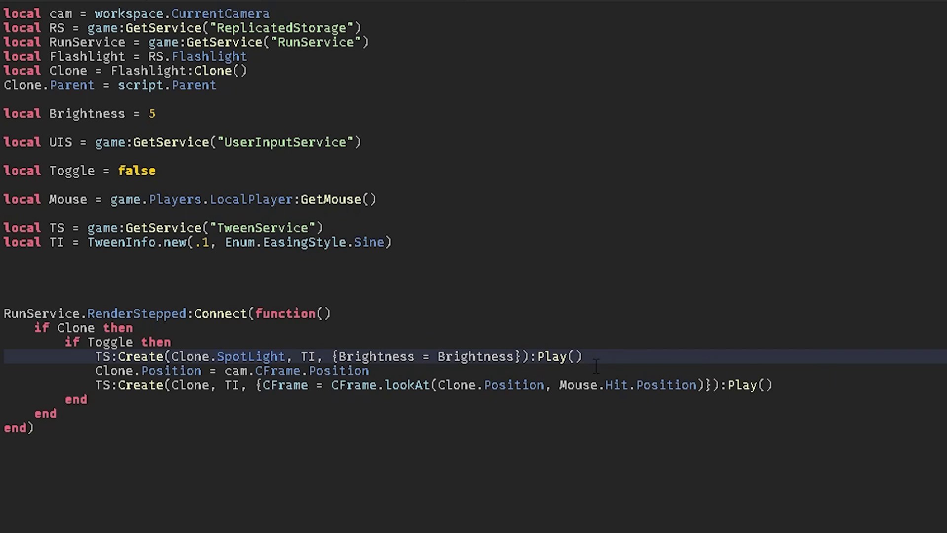
key(shift+Home)
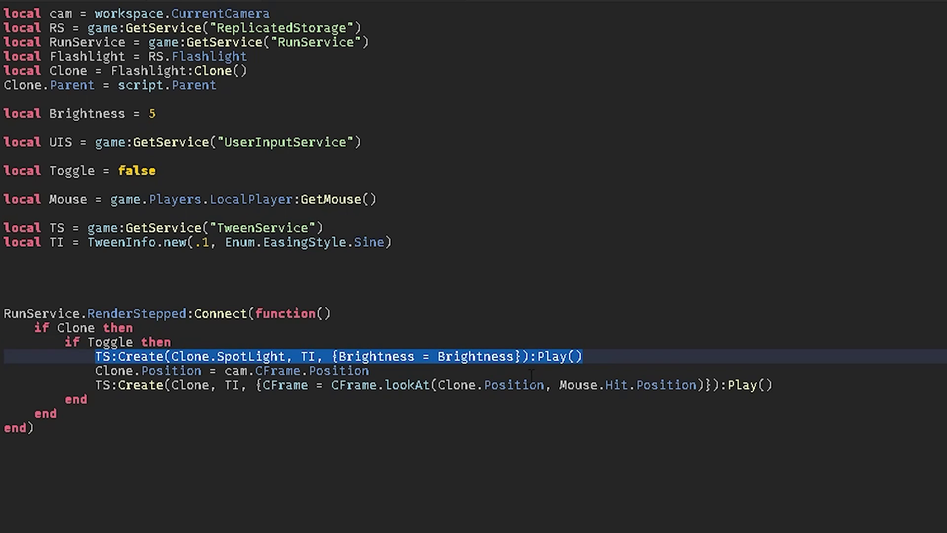
Step: Add an else branch with a copied tween setting Brightness to 0
click(814, 388)
key(Return)
text(else)
key(Return)
key(Return)
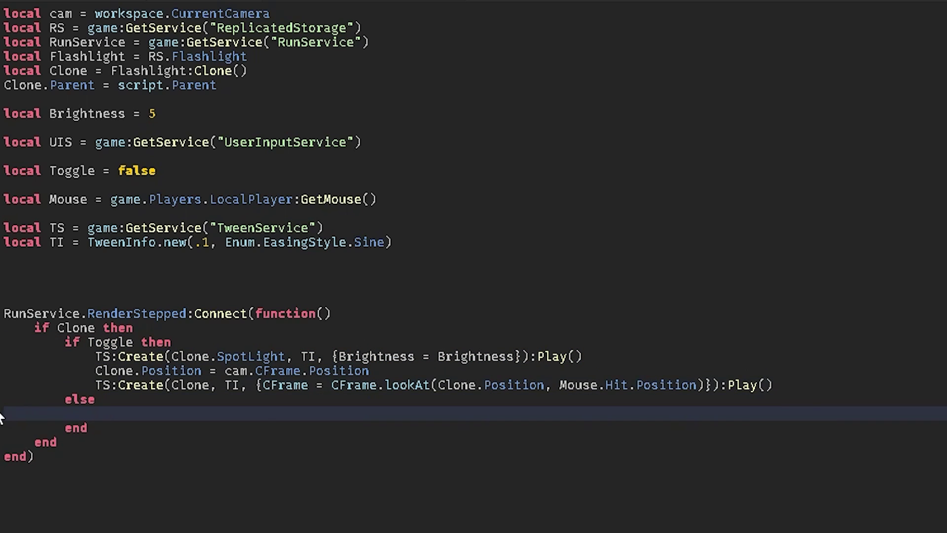
key(ctrl+v)
double_click(474, 414)
text(0)
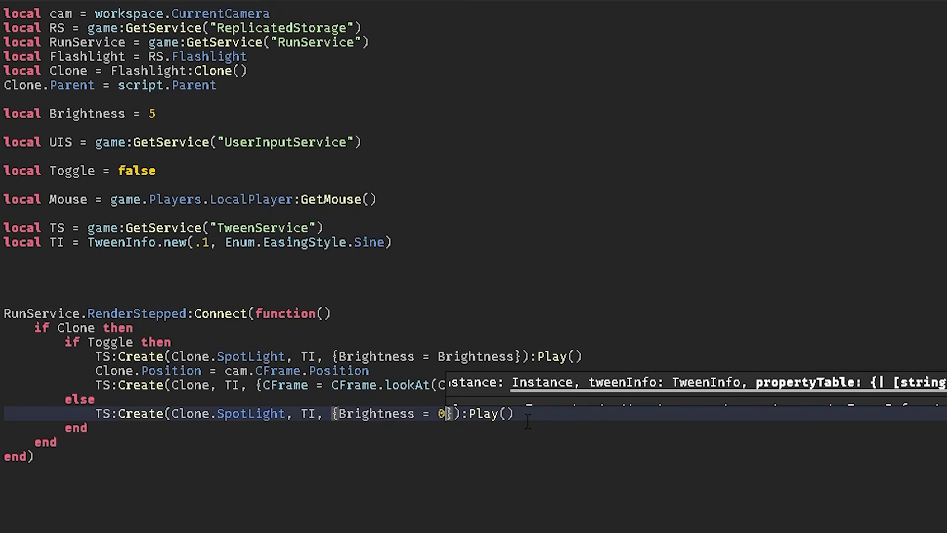
click(136, 271)
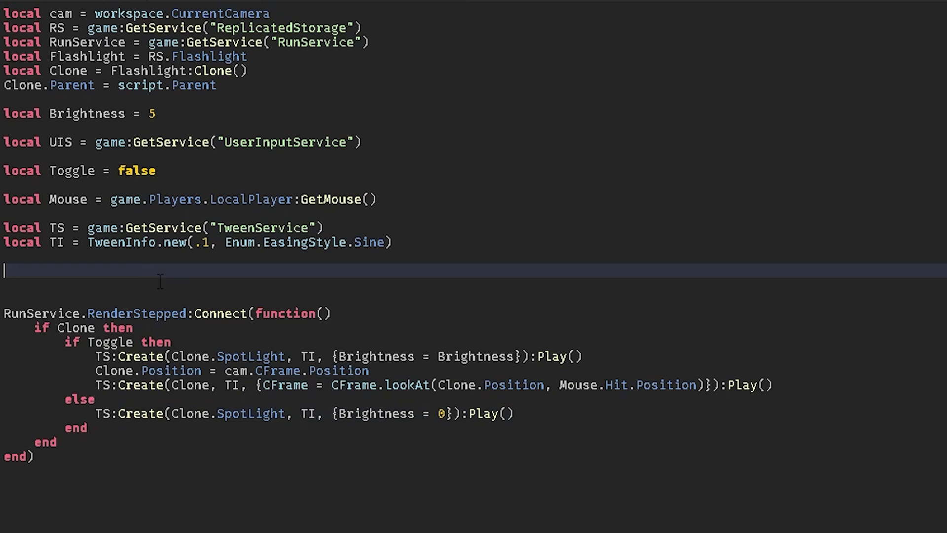
Step: Write the UIS.InputBegan handler that takes an Input parameter
key(Return)
text(UIS)
key(Escape)
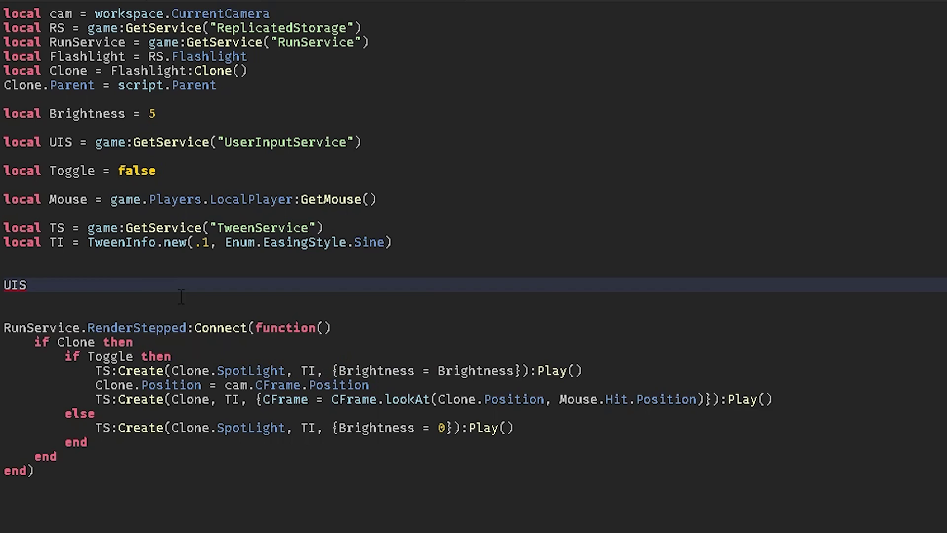
text(:)
key(BackSpace)
text(.in)
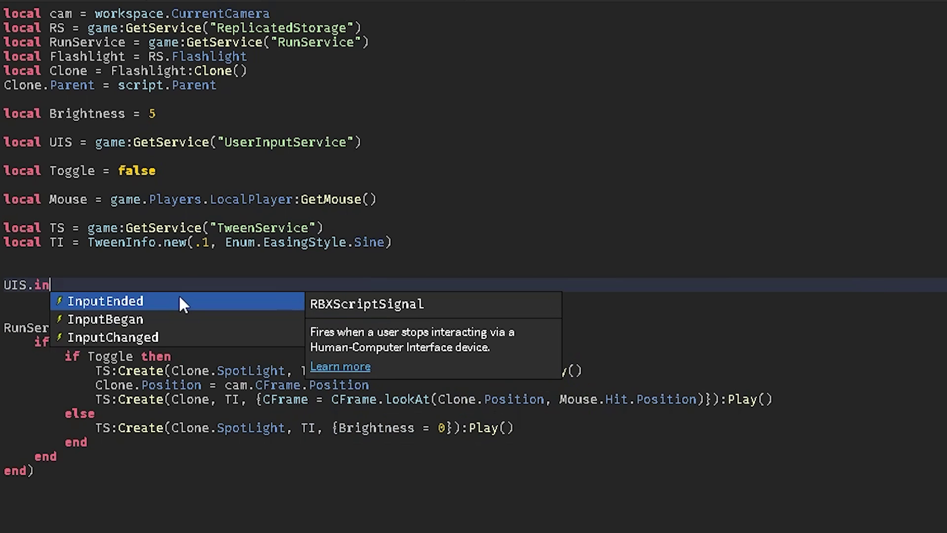
key(Down)
key(Tab)
text(:Connect(function()
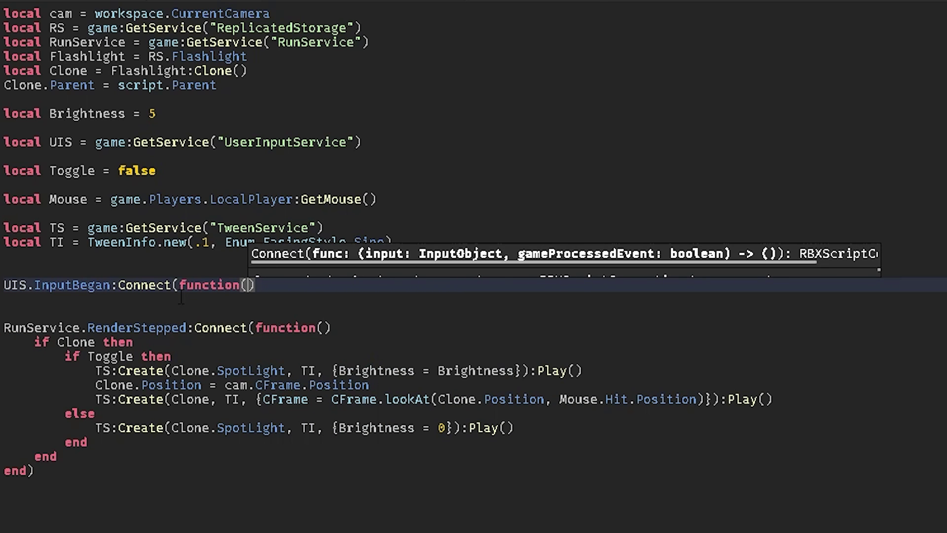
text(In)
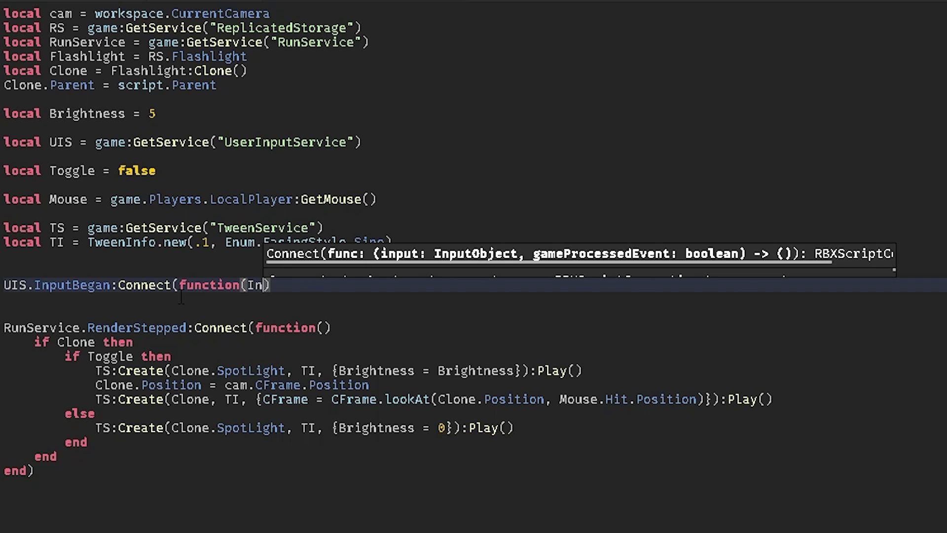
text(put)
key(Return)
text(if in)
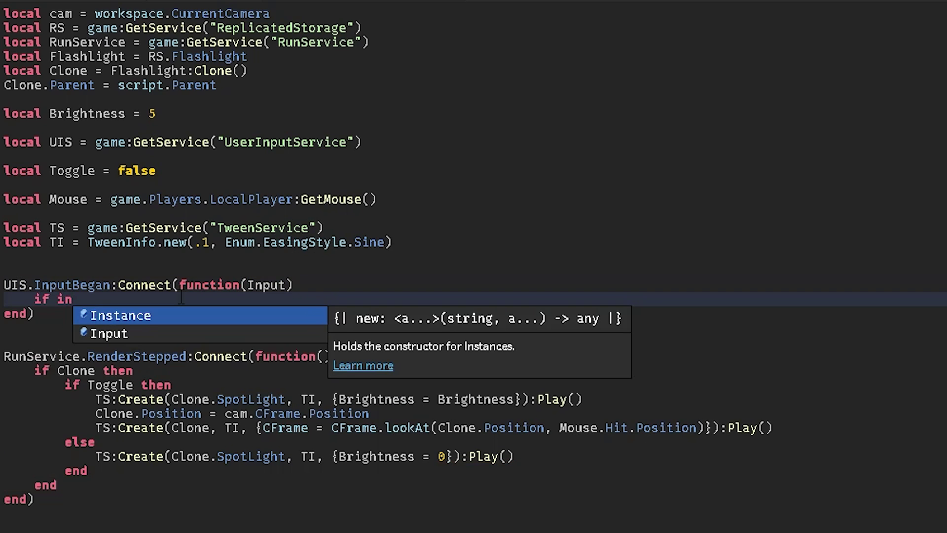
key(Down)
key(Tab)
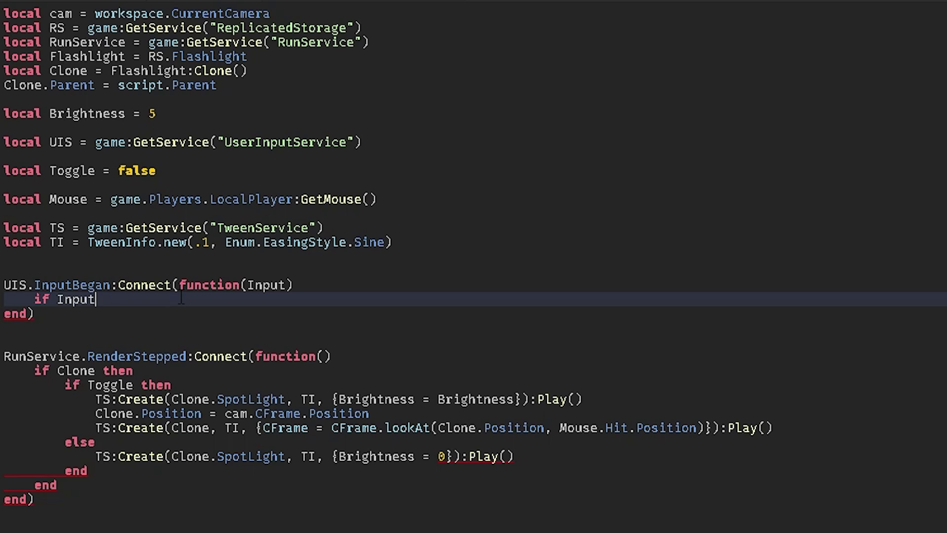
Step: Write the condition 'if Input.KeyCode == Enum.KeyCode.F' in the handler
click(289, 285)
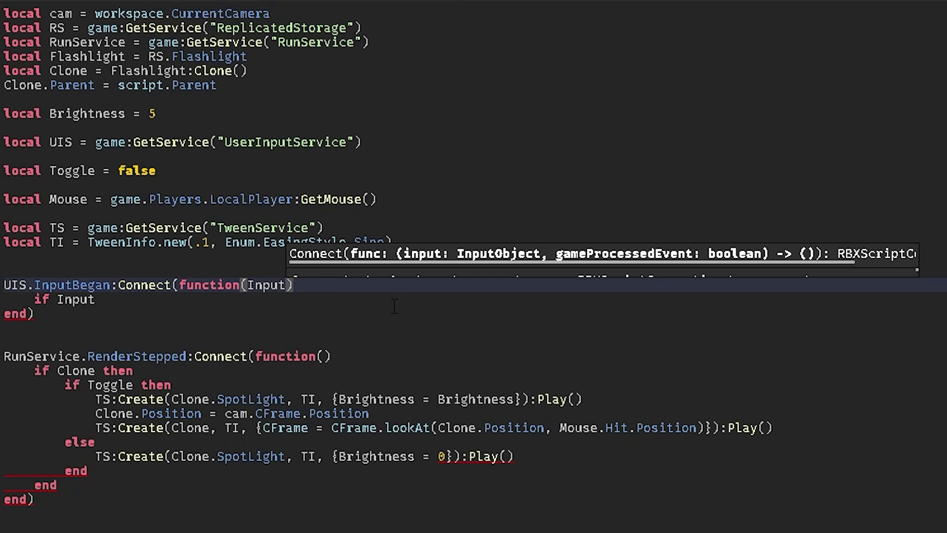
text(, p)
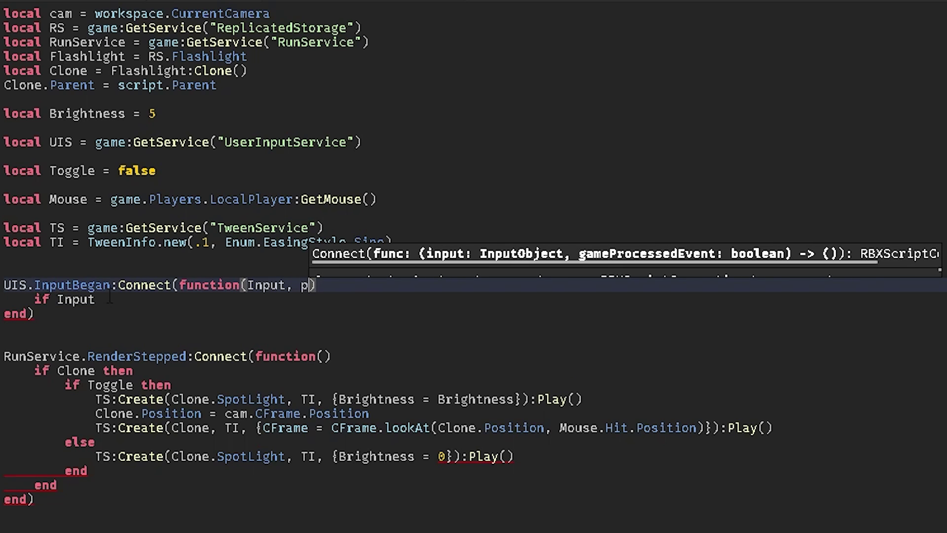
double_click(74, 299)
text(p)
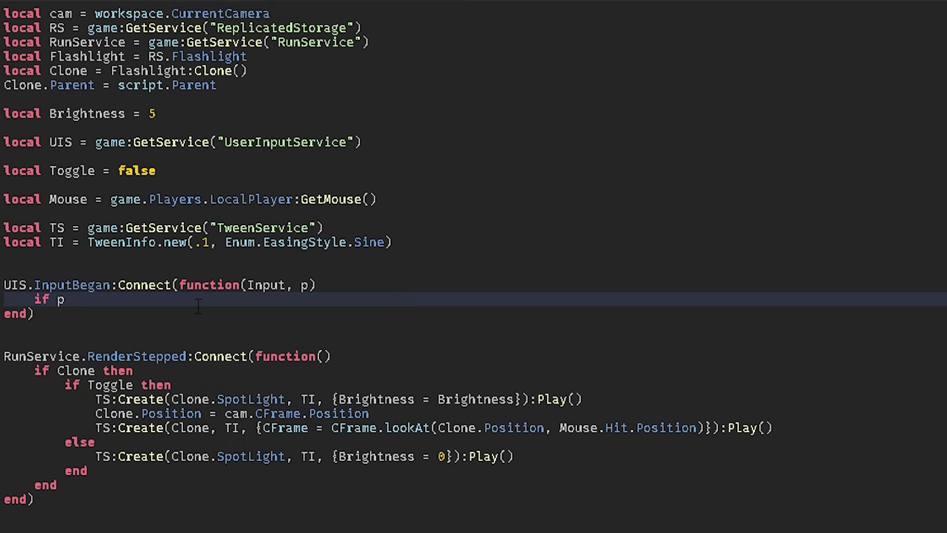
text( then return end)
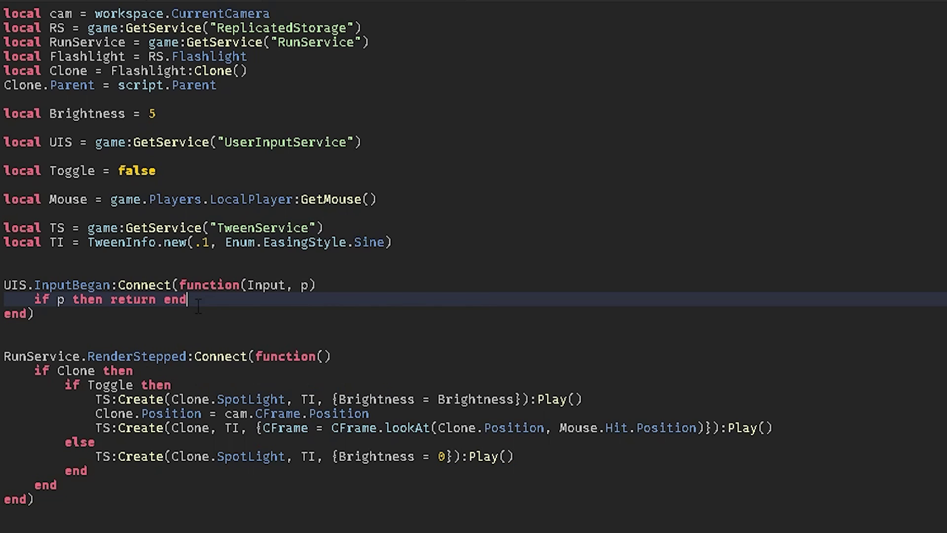
key(Return)
text(f Instan)
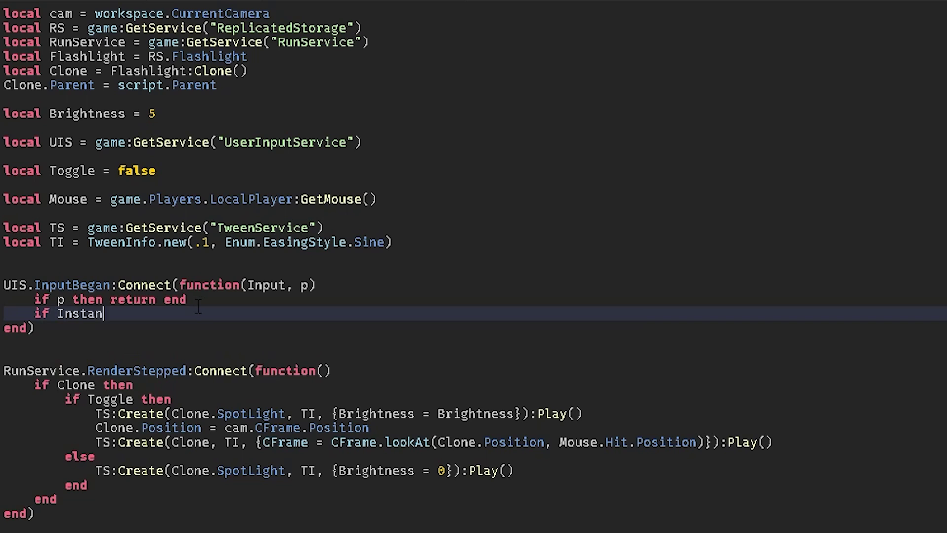
key(BackSpace)
key(BackSpace)
key(BackSpace)
key(BackSpace)
text(put == )
text(Enum.K)
key(Tab)
text(.)
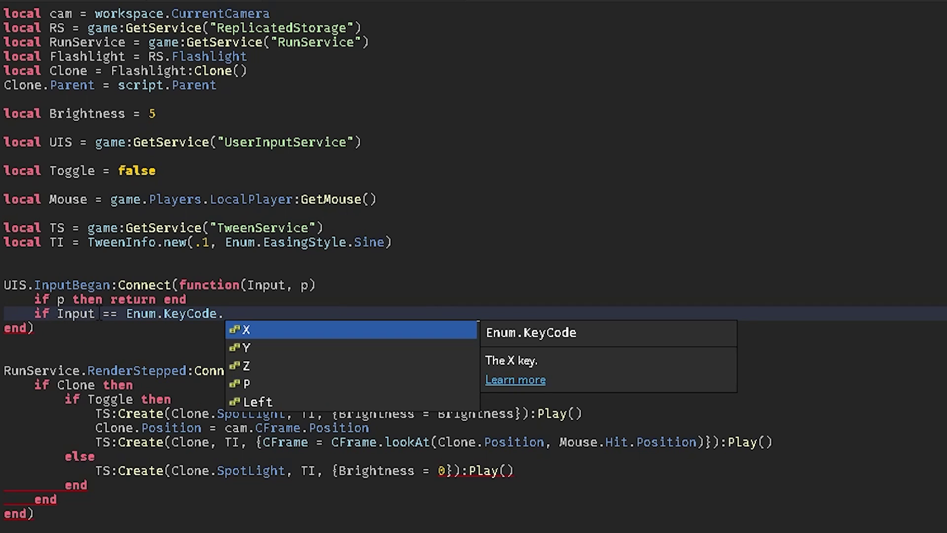
click(95, 313)
text(.K)
key(Tab)
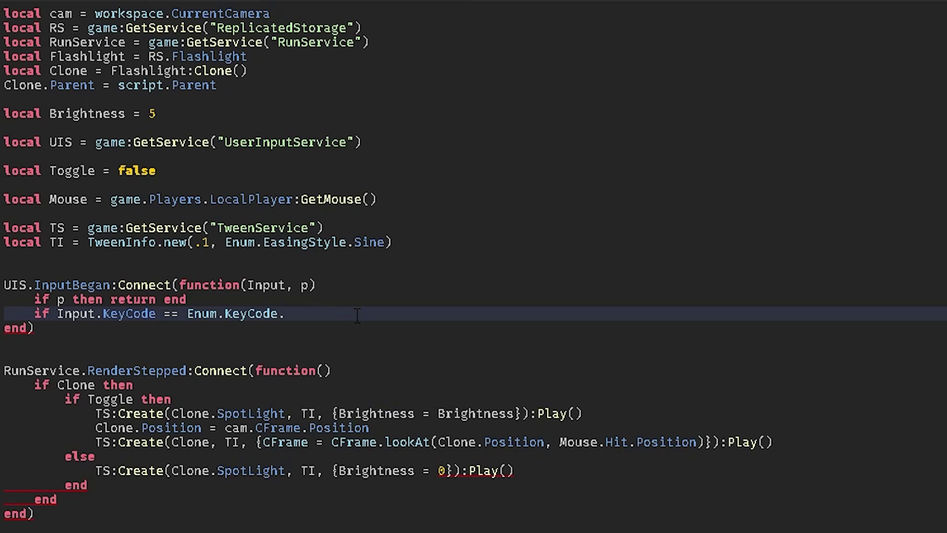
text(F)
Step: Add 'local Keybind = Enum.KeyCode.F' below the Brightness line
click(183, 113)
key(Return)
text(l)
key(Tab)
text(Keybi)
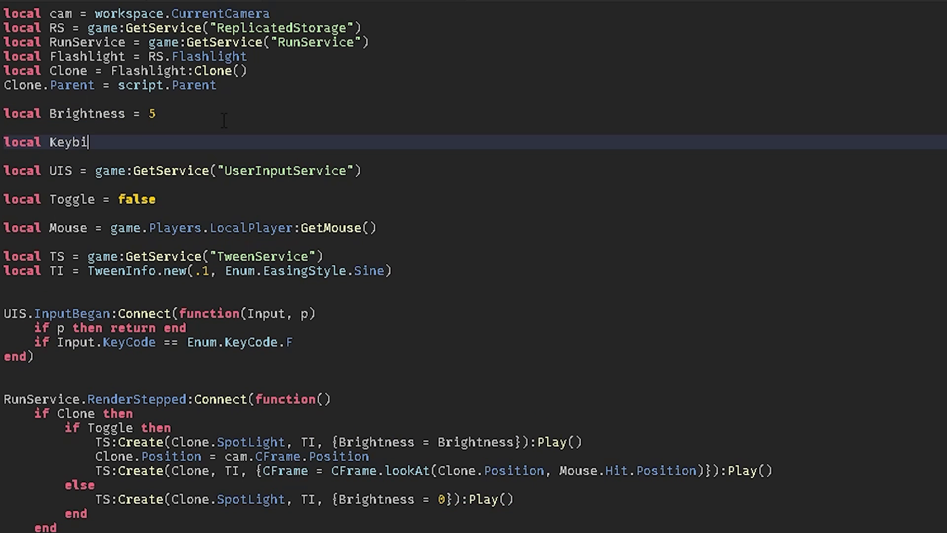
text(nd = Enum.)
key(Tab)
text(.)
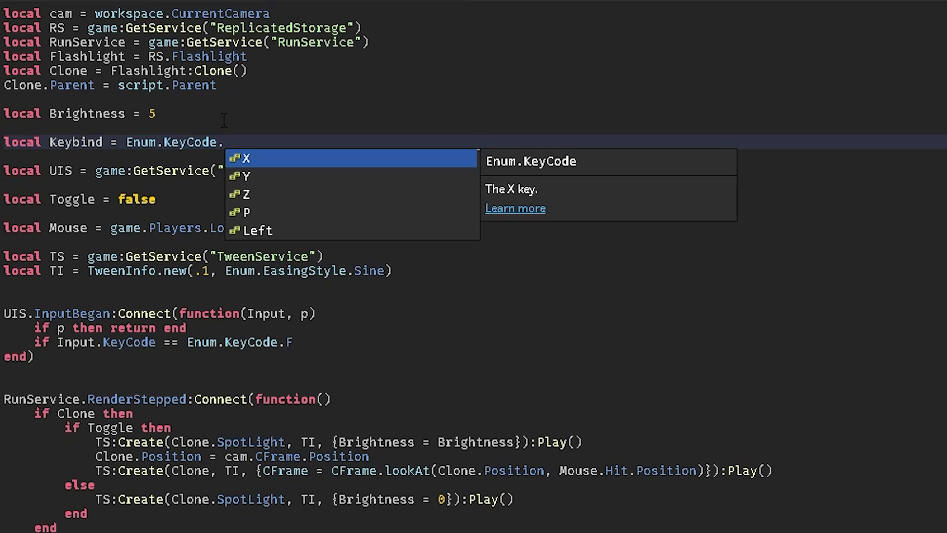
text(F)
key(Escape)
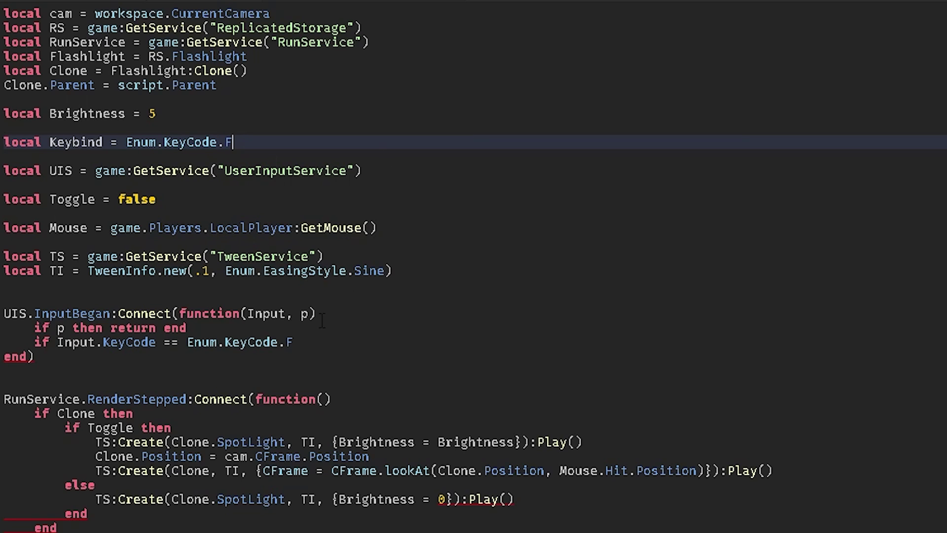
Step: Check the pressed key against Keybind and flip it with 'Toggle = not Toggle'
drag(296, 342, 199, 345)
key(BackSpace)
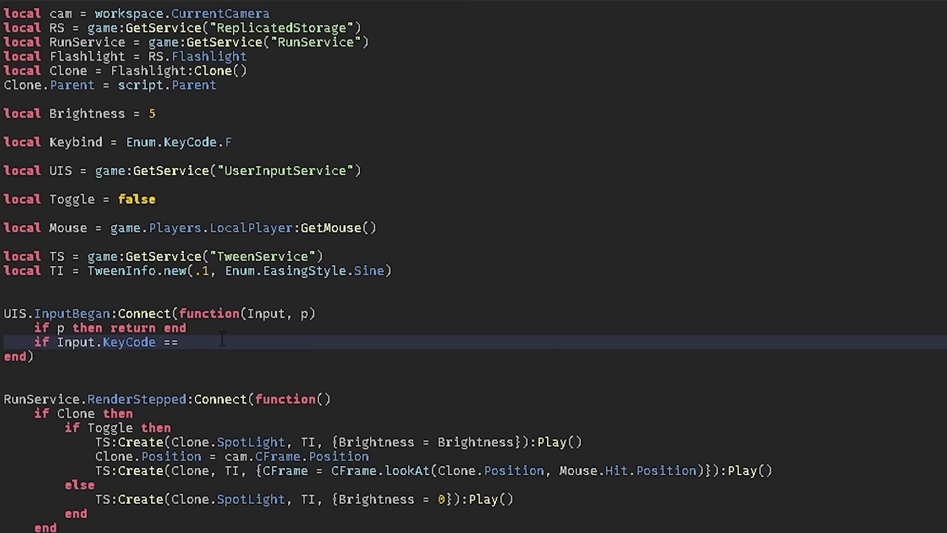
text(Key)
key(Tab)
text(then)
key(Return)
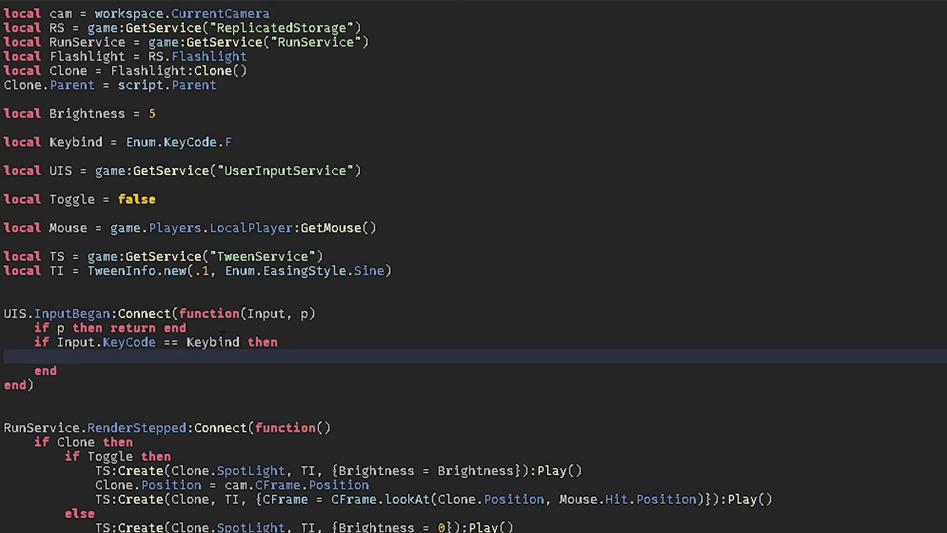
text(Tog)
key(Tab)
text(not rog)
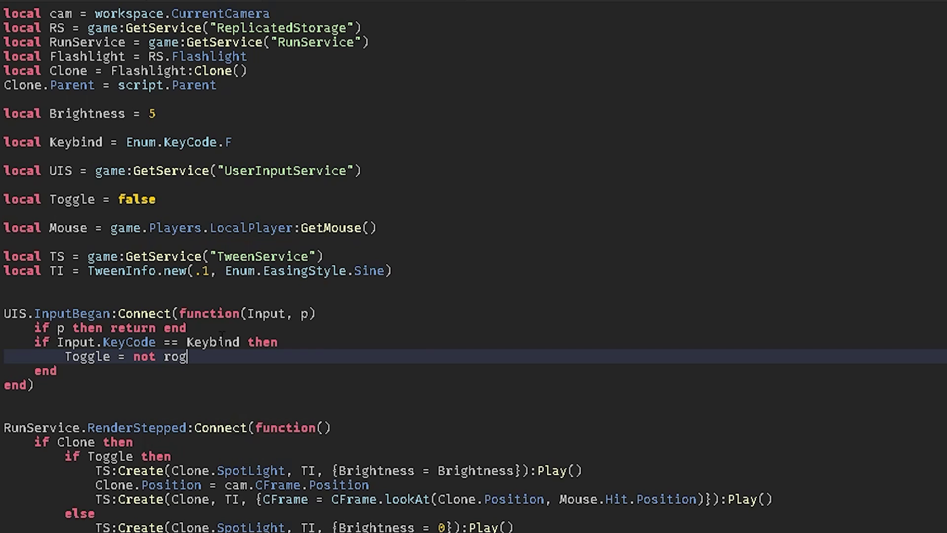
key(BackSpace)
key(BackSpace)
key(BackSpace)
text(Tog)
key(Tab)
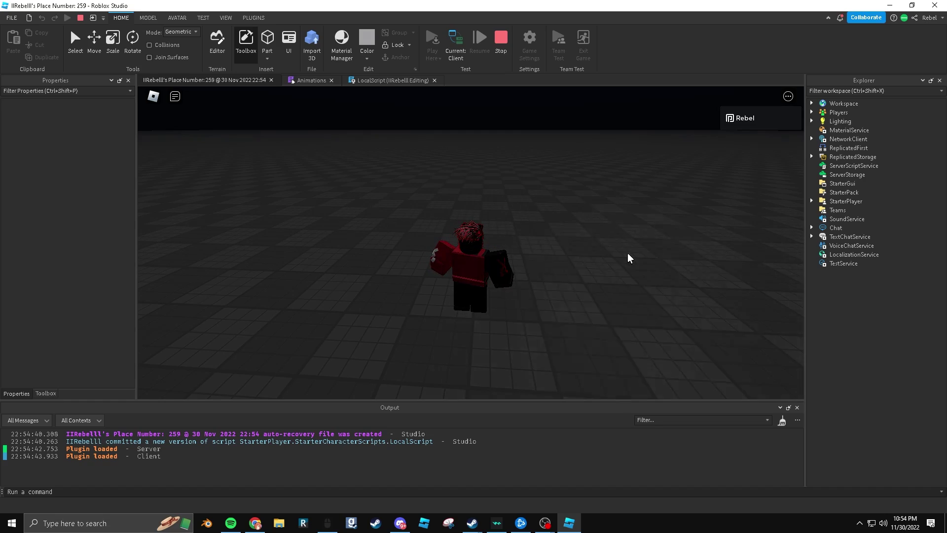
Step: Turn the flashlight off, then move the position and aim tween lines under 'if Clone then'
key(f)
key(f)
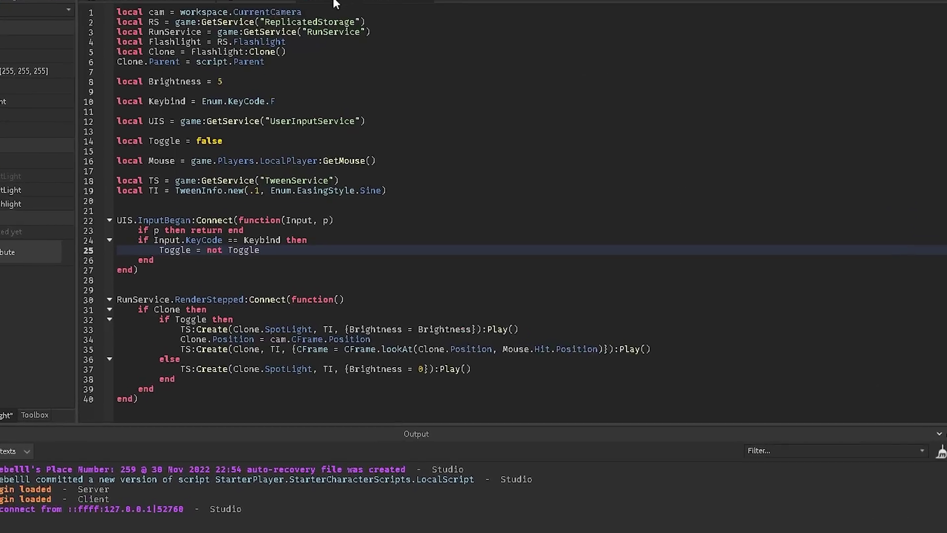
drag(873, 356, 122, 344)
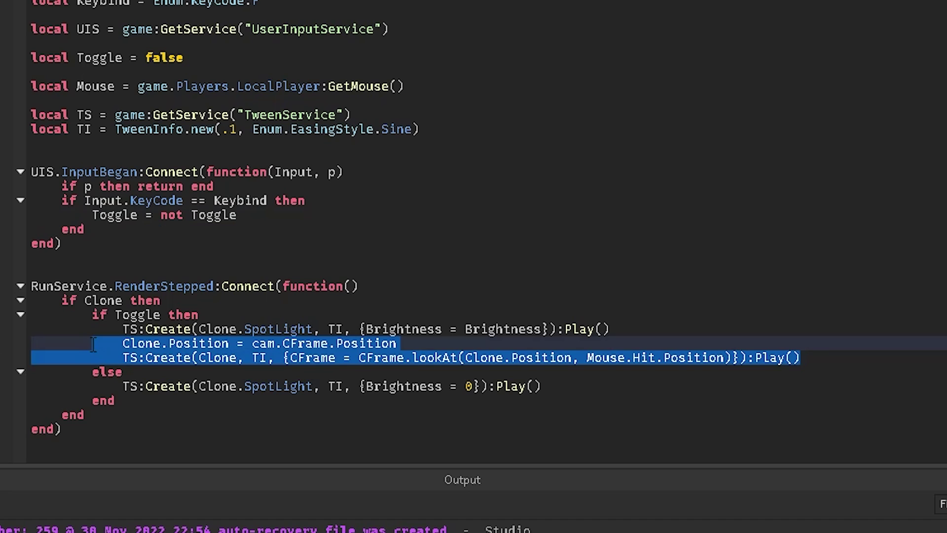
click(163, 300)
key(Return)
drag(844, 372, 122, 357)
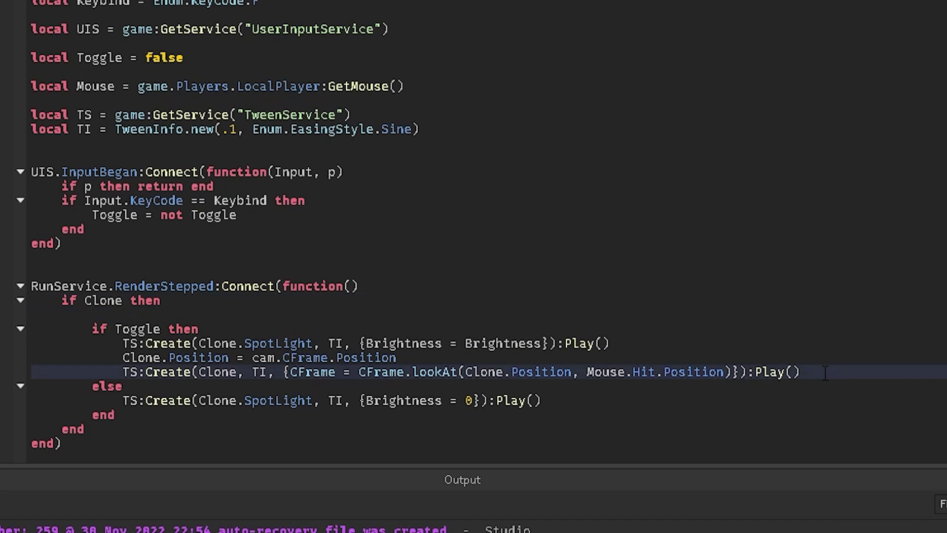
drag(148, 328, 148, 326)
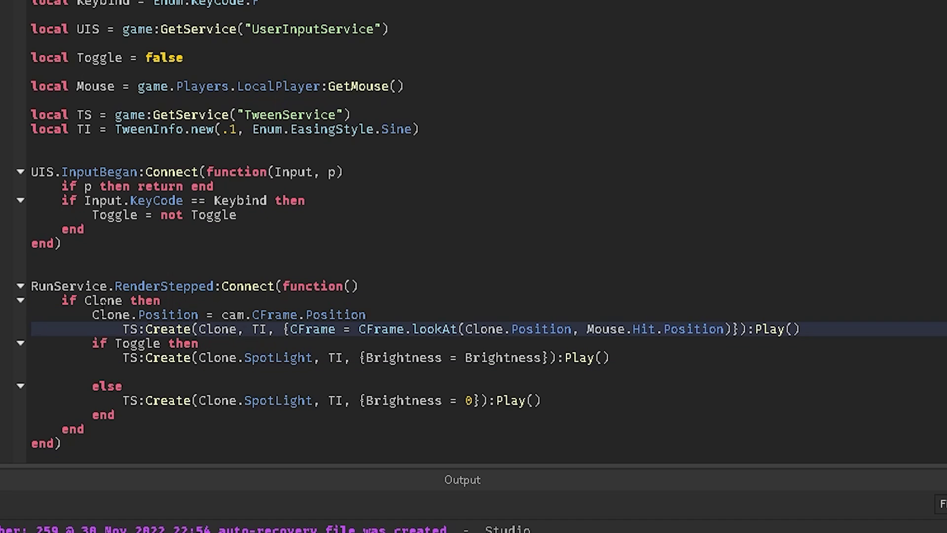
Step: Fix the moved tween lines' indentation and add blank lines around them
click(123, 329)
key(BackSpace)
click(847, 328)
key(Return)
click(209, 301)
key(Return)
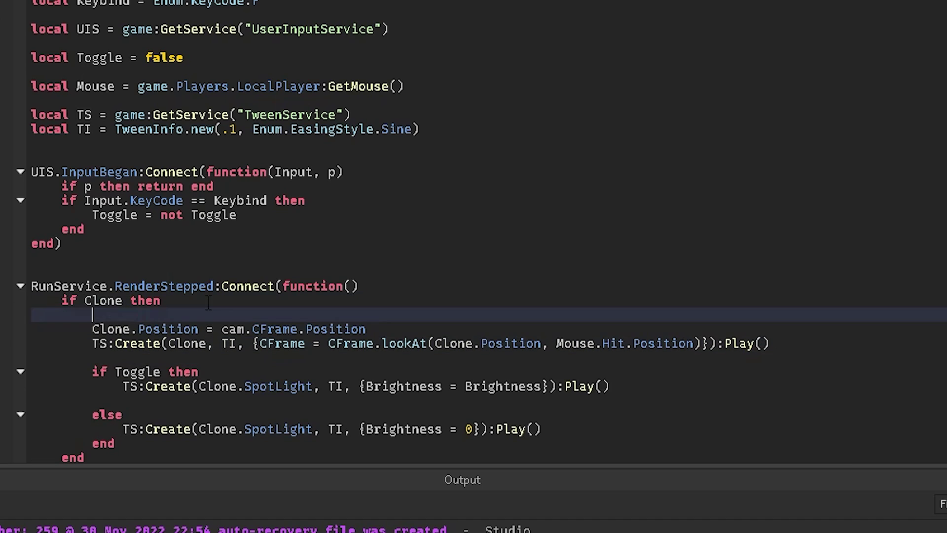
scroll(210, 301, down, 1)
click(163, 410)
key(Return)
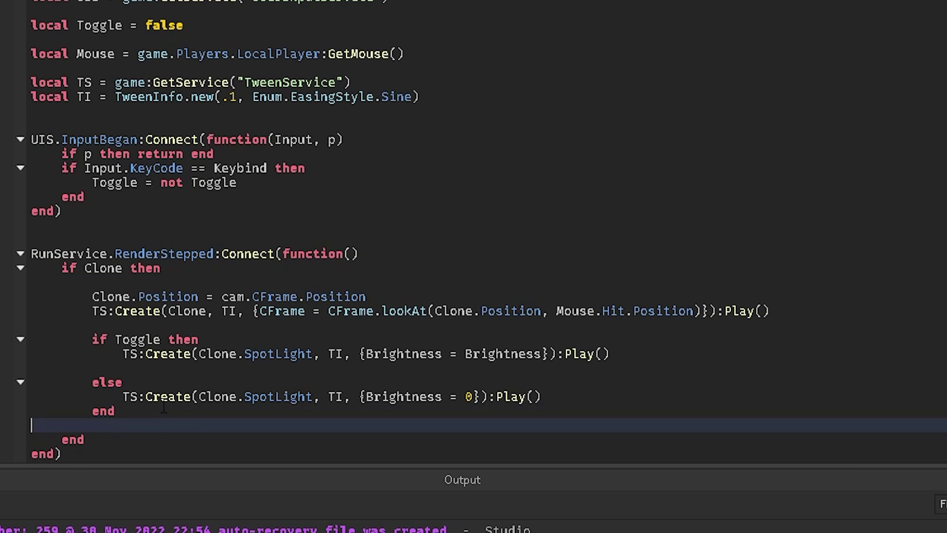
scroll(163, 411, down, 2)
click(334, 225)
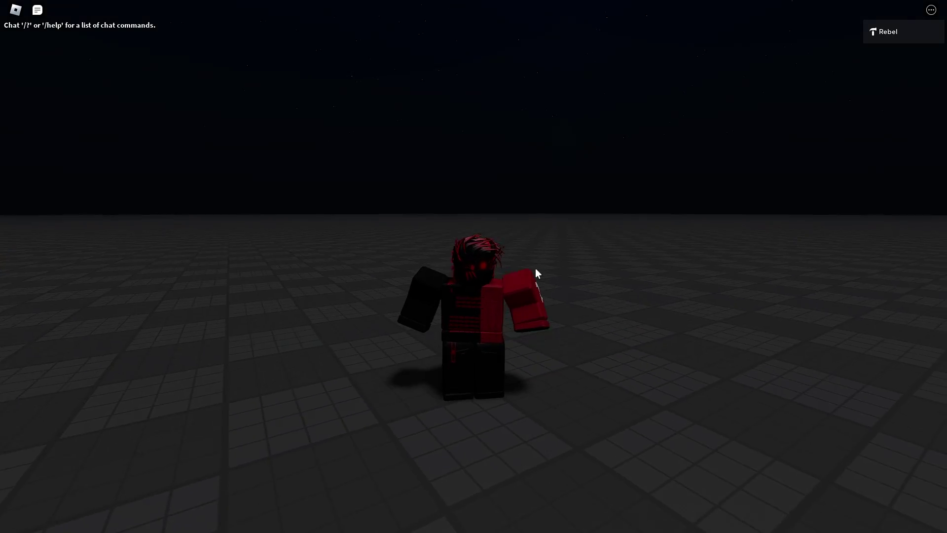
Step: Toggle the flashlight on and off repeatedly while aiming across the floor
click(544, 243)
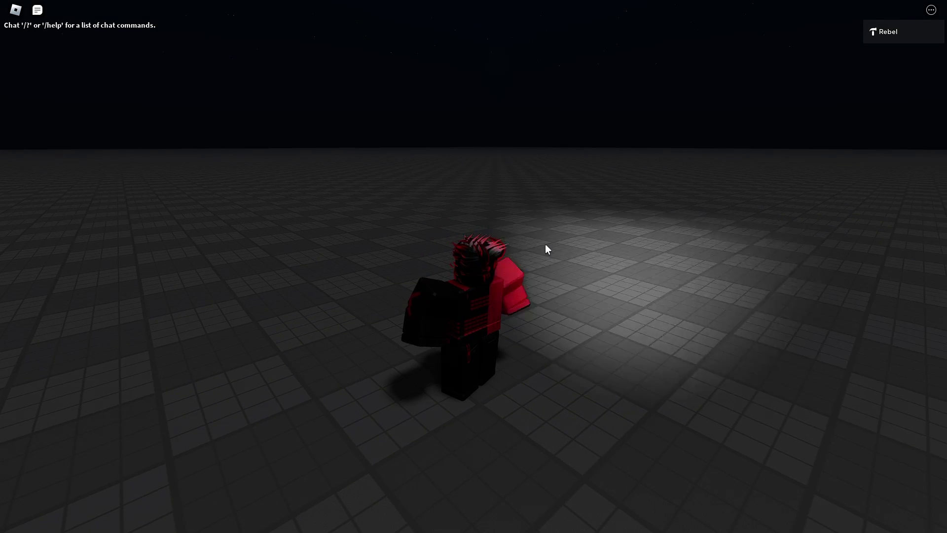
click(466, 307)
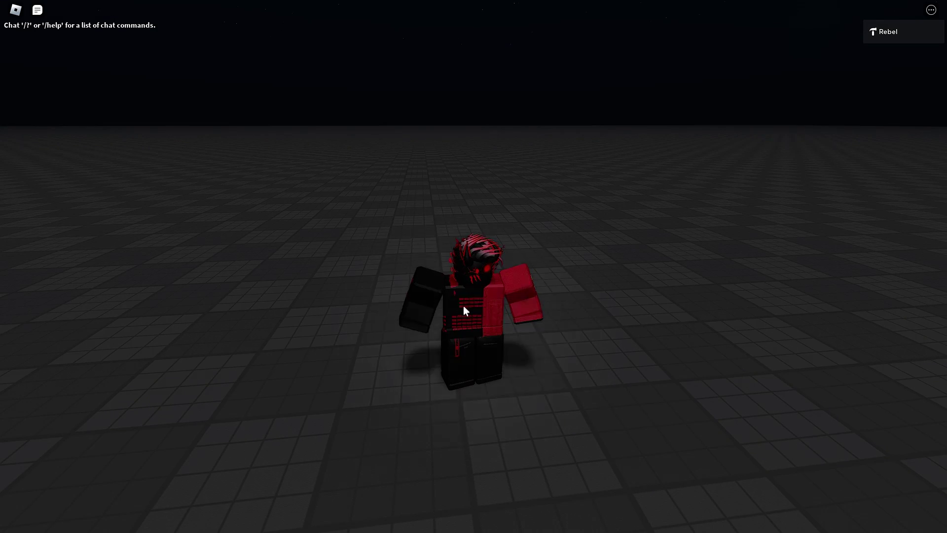
click(252, 289)
click(393, 297)
click(229, 269)
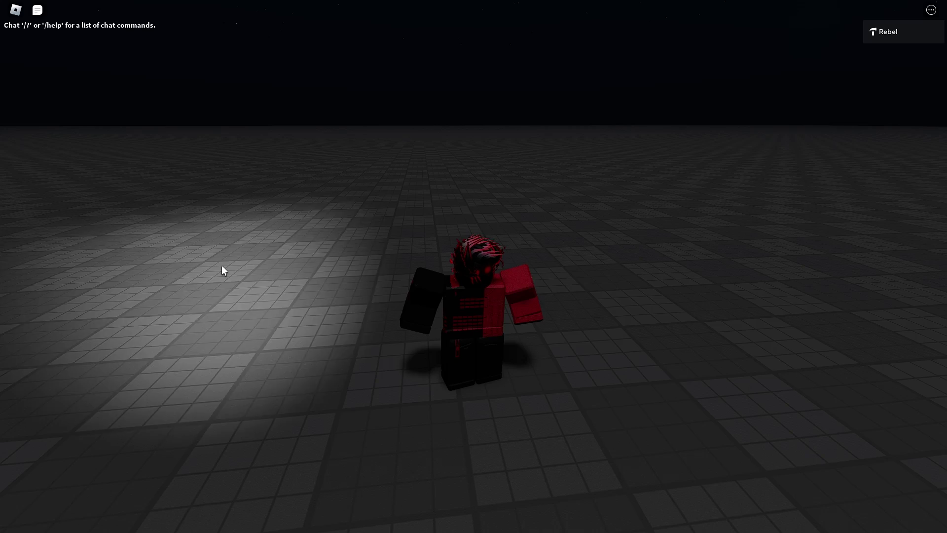
click(237, 270)
click(562, 263)
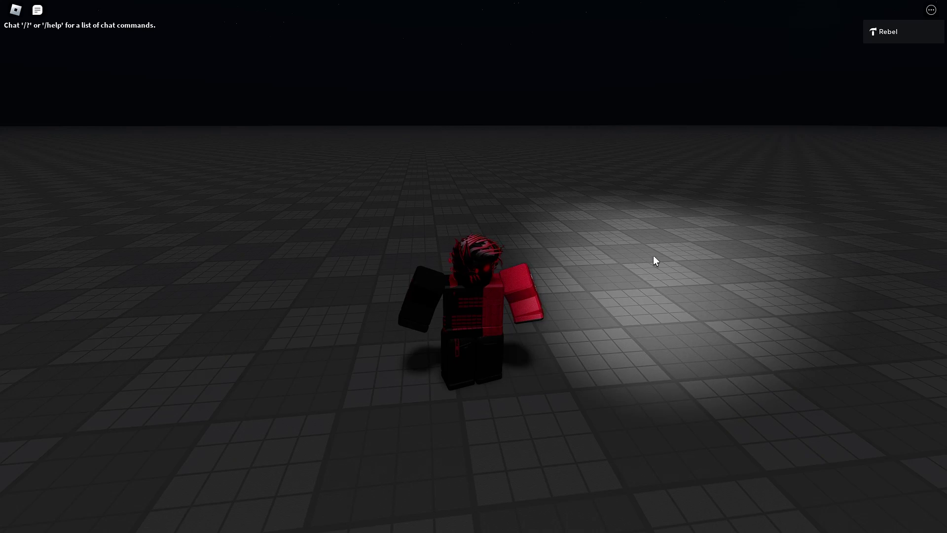
click(654, 259)
click(789, 308)
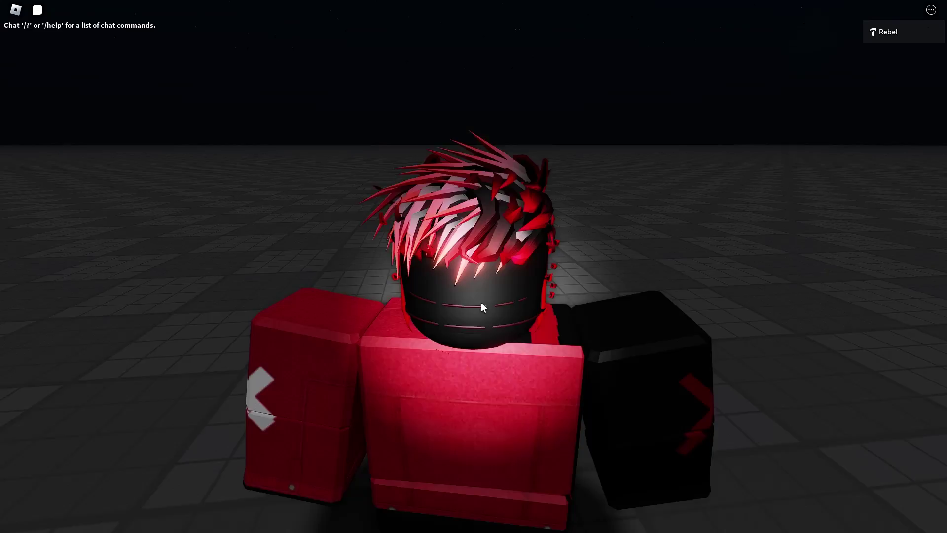
scroll(481, 302, up, 5)
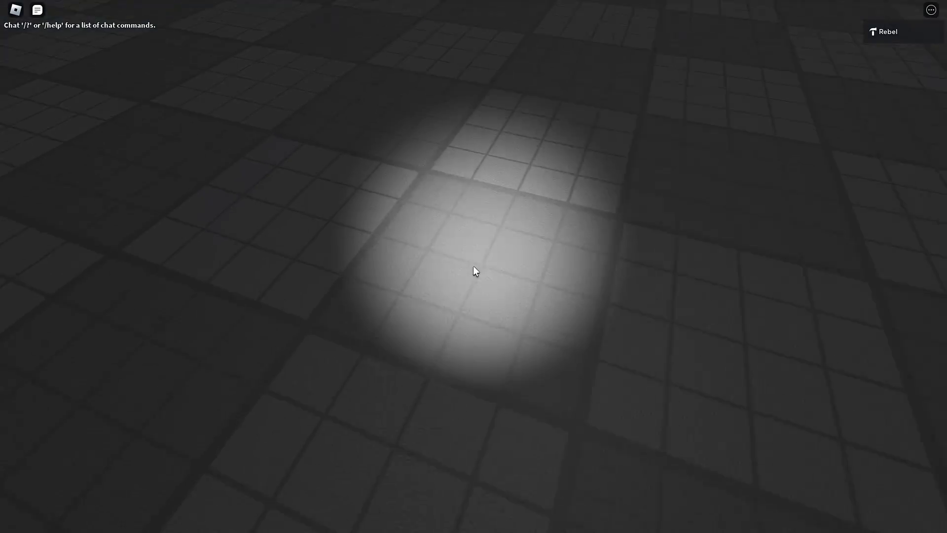
scroll(473, 267, down, 5)
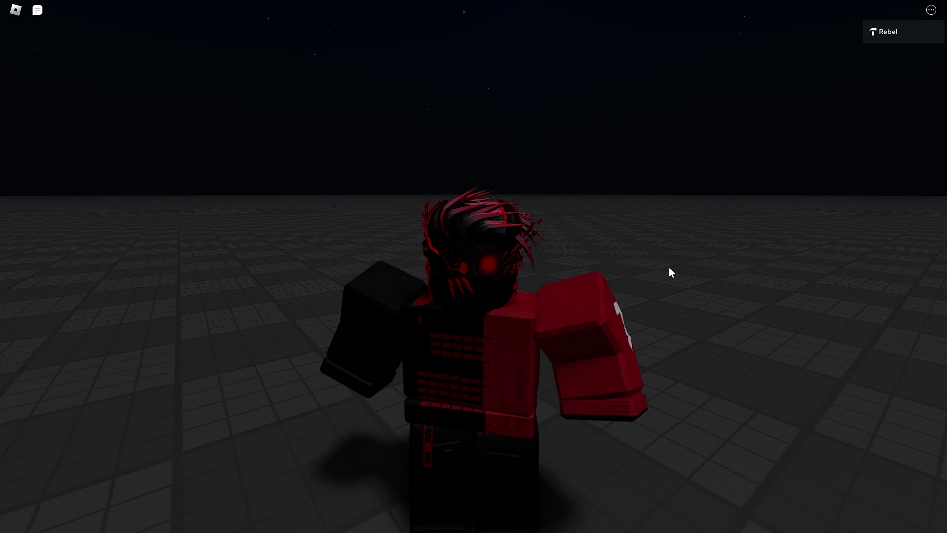